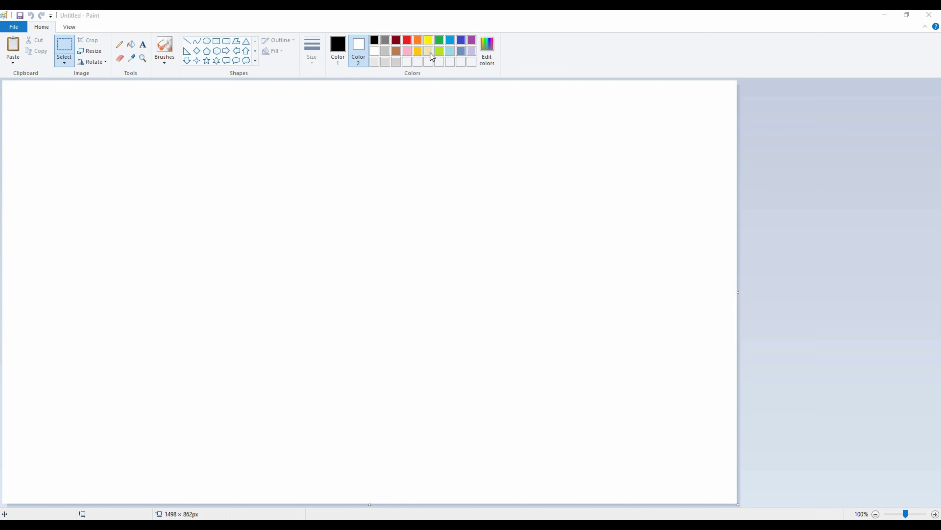
Step: Mix a dark olive custom colour from yellow by lowering its luminosity, for the primary colour
{"action": "left_click", "coordinate": [429, 40]}
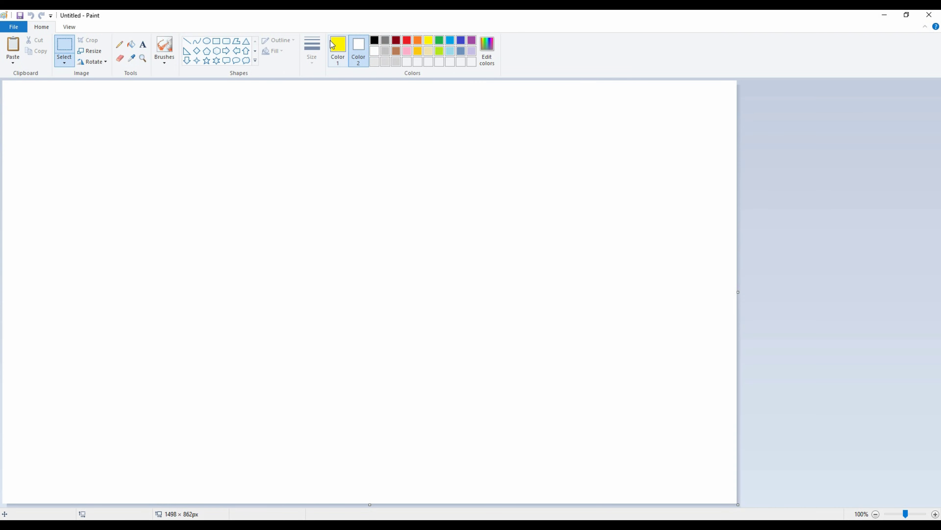
{"action": "left_click", "coordinate": [333, 45]}
{"action": "left_click", "coordinate": [496, 51]}
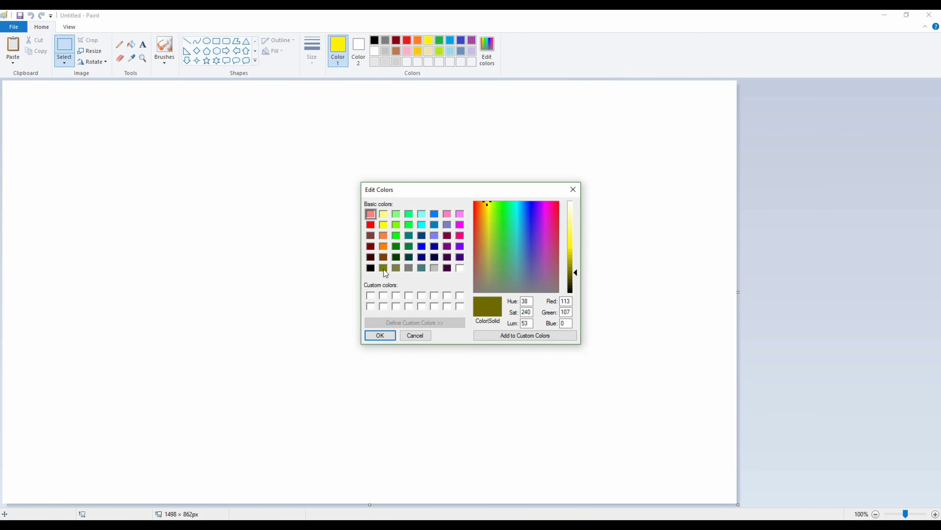
{"action": "left_click", "coordinate": [384, 268]}
{"action": "left_click", "coordinate": [575, 263]}
{"action": "left_click", "coordinate": [571, 275]}
{"action": "left_click", "coordinate": [375, 335]}
Step: Mix a dark purple custom colour from the lavender swatch by lowering its luminosity
{"action": "left_click", "coordinate": [476, 49]}
{"action": "left_click", "coordinate": [478, 52]}
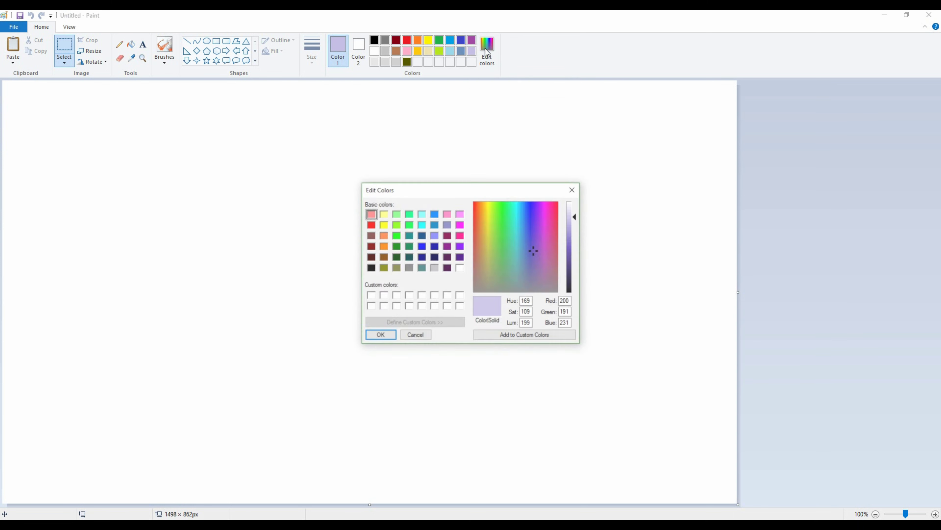
{"action": "left_click", "coordinate": [566, 301]}
{"action": "left_click", "coordinate": [380, 335]}
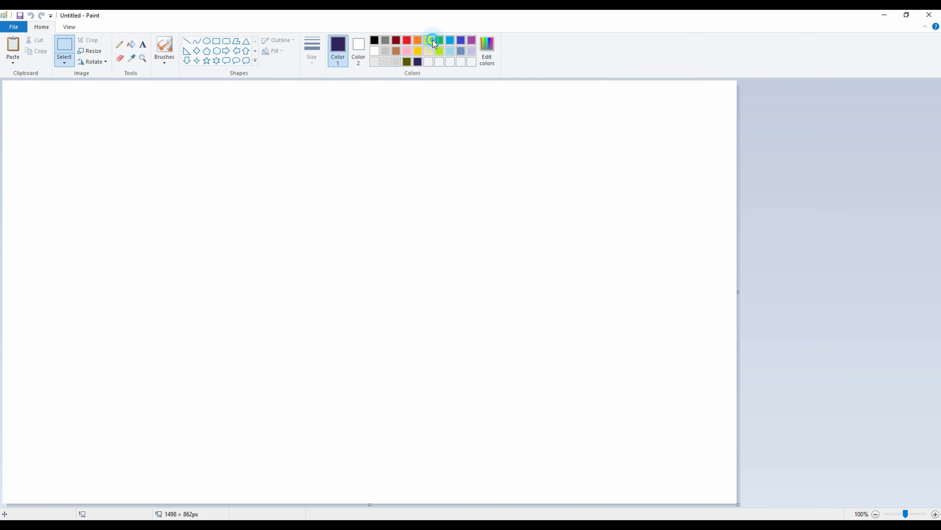
Step: Mix a mustard custom colour from yellow by moderately lowering its luminosity
{"action": "left_click", "coordinate": [431, 40]}
{"action": "left_click", "coordinate": [487, 51]}
{"action": "left_click", "coordinate": [570, 260]}
{"action": "left_click", "coordinate": [381, 335]}
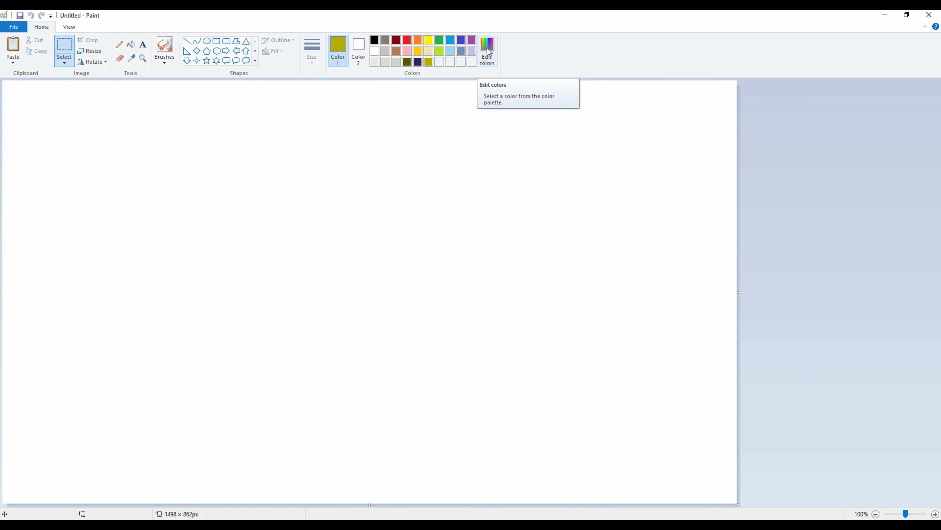
Step: Mix a dark navy custom colour from the indigo swatch, with red 19, green 23 and blue 70
{"action": "left_click", "coordinate": [461, 40]}
{"action": "left_click", "coordinate": [487, 52]}
{"action": "left_click", "coordinate": [572, 277]}
{"action": "left_click", "coordinate": [384, 333]}
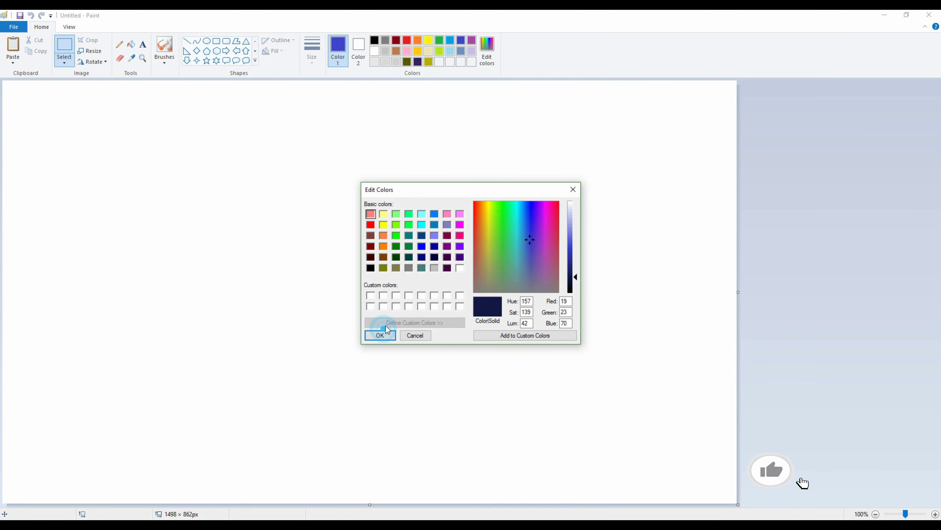
Step: Mix two more custom colours from the purple swatch: a darker purple and a light pinkish purple
{"action": "left_click", "coordinate": [472, 40]}
{"action": "left_click", "coordinate": [487, 52]}
{"action": "left_click", "coordinate": [573, 261]}
{"action": "left_click", "coordinate": [389, 334]}
{"action": "left_click", "coordinate": [487, 52]}
{"action": "left_click", "coordinate": [572, 231]}
{"action": "left_click", "coordinate": [383, 332]}
Step: Draw a dark olive curve rising from the canvas's bottom-left corner to its right edge, bending it gently upward
{"action": "left_click", "coordinate": [407, 61]}
{"action": "left_click", "coordinate": [197, 41]}
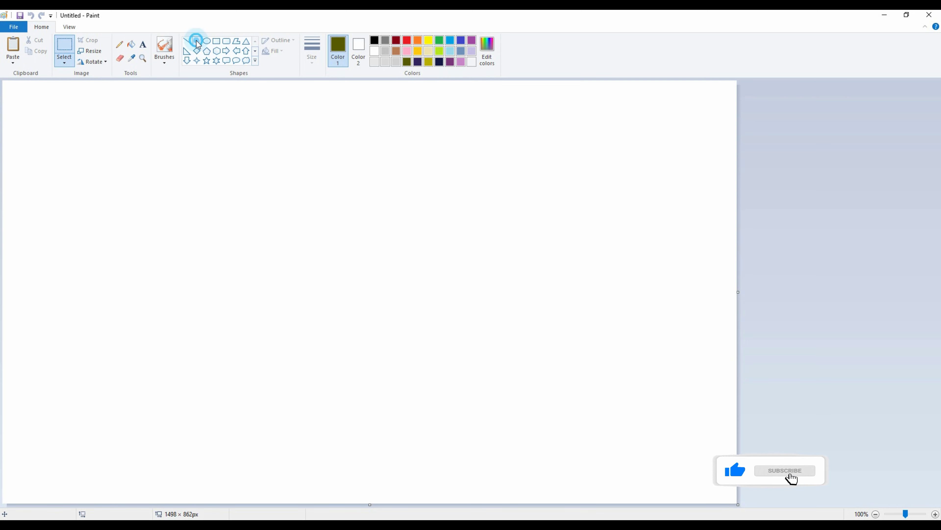
{"action": "left_click_drag", "start_coordinate": [256, 501], "coordinate": [940, 361]}
{"action": "left_click_drag", "start_coordinate": [471, 454], "coordinate": [450, 445]}
{"action": "left_click_drag", "start_coordinate": [450, 446], "coordinate": [122, 465]}
{"action": "left_click_drag", "start_coordinate": [627, 380], "coordinate": [890, 358]}
{"action": "left_click_drag", "start_coordinate": [642, 457], "coordinate": [623, 460]}
{"action": "left_click", "coordinate": [886, 206]}
Step: Draw a mustard curve across the canvas above the olive one and bend it into a gentle wave
{"action": "left_click", "coordinate": [430, 64]}
{"action": "mouse_move", "coordinate": [6, 409]}
{"action": "left_mouse_down"}
{"action": "mouse_move", "coordinate": [813, 263]}
{"action": "mouse_move", "coordinate": [881, 283]}
{"action": "left_mouse_up"}
{"action": "left_click_drag", "start_coordinate": [255, 373], "coordinate": [259, 341]}
{"action": "left_click_drag", "start_coordinate": [278, 359], "coordinate": [285, 377]}
{"action": "left_click_drag", "start_coordinate": [297, 359], "coordinate": [276, 401]}
{"action": "left_click", "coordinate": [821, 221]}
Step: Draw a yellow curve of about 1910 × 284 px across the canvas and bend it just above the mustard curve
{"action": "left_click", "coordinate": [429, 50]}
{"action": "left_click_drag", "start_coordinate": [5, 399], "coordinate": [940, 259]}
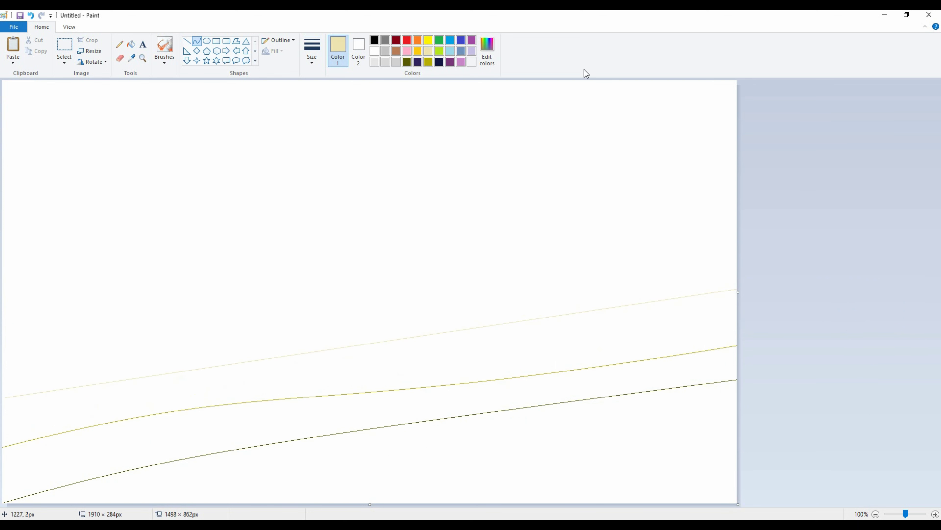
{"action": "left_click_drag", "start_coordinate": [478, 329], "coordinate": [393, 362]}
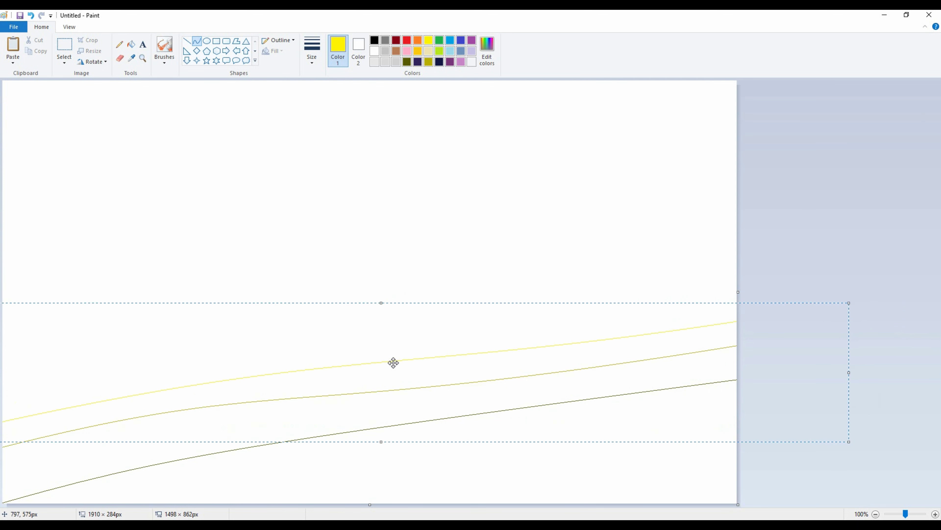
Step: Draw a light pinkish-purple curve of about 1764 × 306 px above the yellow one and bend it into an S shape
{"action": "left_click", "coordinate": [461, 61]}
{"action": "left_click_drag", "start_coordinate": [2, 337], "coordinate": [868, 186]}
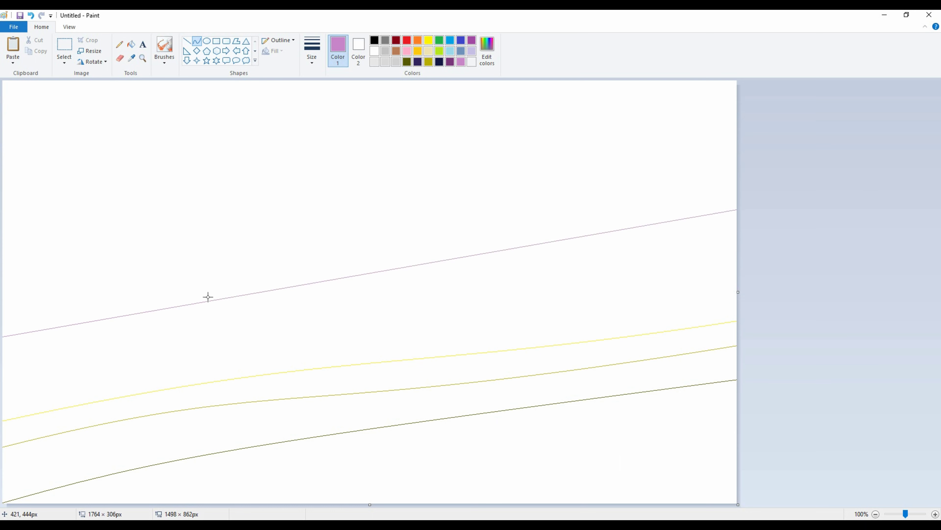
{"action": "left_click_drag", "start_coordinate": [208, 297], "coordinate": [205, 346]}
{"action": "mouse_move", "coordinate": [495, 251]}
{"action": "left_mouse_down"}
{"action": "mouse_move", "coordinate": [502, 227]}
{"action": "mouse_move", "coordinate": [463, 291]}
{"action": "left_mouse_up"}
{"action": "left_click", "coordinate": [823, 133]}
Step: Draw a purple curve across the canvas above the light purple one and bend it slightly
{"action": "left_click", "coordinate": [449, 62]}
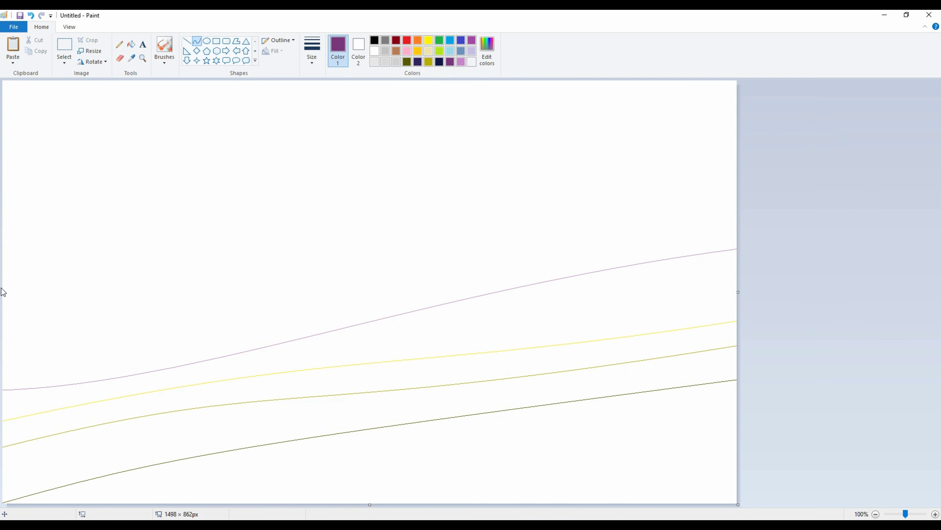
{"action": "left_click_drag", "start_coordinate": [3, 315], "coordinate": [901, 167]}
{"action": "left_click_drag", "start_coordinate": [334, 248], "coordinate": [317, 269]}
{"action": "left_click", "coordinate": [607, 154]}
Step: Draw a dark purple curve across the upper part of the canvas and bend it to follow the curves below
{"action": "left_click", "coordinate": [417, 62]}
{"action": "mouse_move", "coordinate": [3, 238]}
{"action": "left_mouse_down"}
{"action": "mouse_move", "coordinate": [725, 183]}
{"action": "mouse_move", "coordinate": [940, 86]}
{"action": "left_mouse_up"}
{"action": "mouse_move", "coordinate": [491, 218]}
{"action": "left_mouse_down"}
{"action": "mouse_move", "coordinate": [406, 212]}
{"action": "mouse_move", "coordinate": [408, 163]}
{"action": "left_mouse_up"}
{"action": "mouse_move", "coordinate": [434, 183]}
{"action": "left_mouse_down"}
{"action": "mouse_move", "coordinate": [409, 198]}
{"action": "mouse_move", "coordinate": [412, 159]}
{"action": "left_mouse_up"}
Step: Fill the three lowest bands with dark olive, mustard and yellow, from the bottom up
{"action": "left_click", "coordinate": [406, 62]}
{"action": "left_click", "coordinate": [131, 45]}
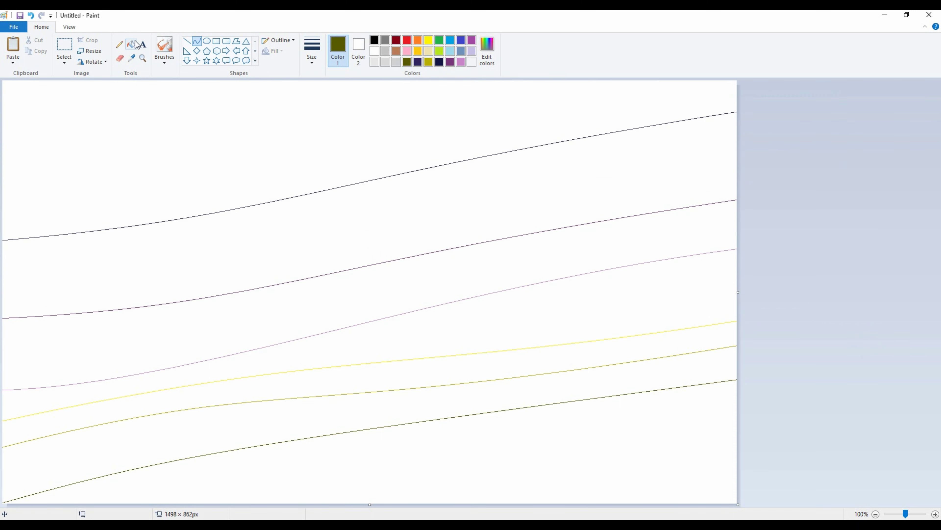
{"action": "left_click", "coordinate": [493, 464]}
{"action": "left_click", "coordinate": [428, 61]}
{"action": "left_click", "coordinate": [460, 403]}
{"action": "left_click", "coordinate": [428, 40]}
{"action": "left_click", "coordinate": [463, 369]}
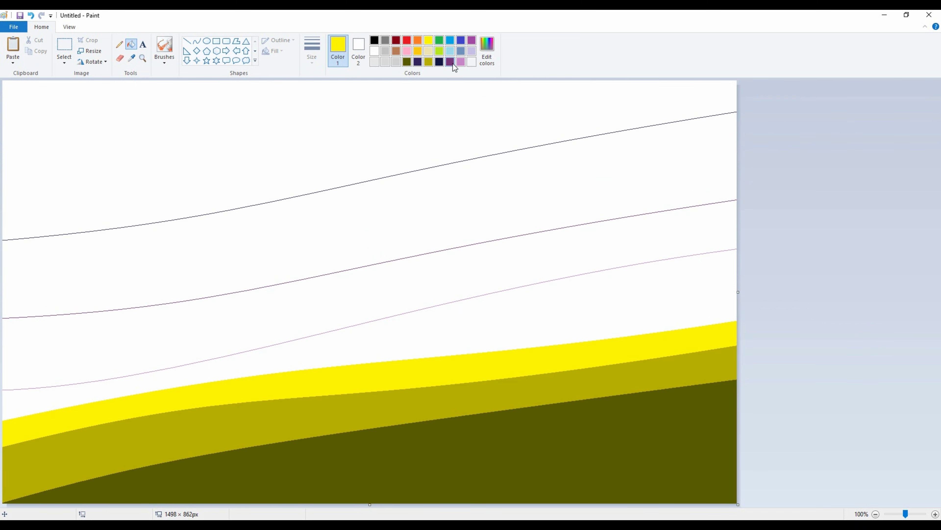
Step: Fill the remaining bands upward with light pinkish purple, purple, dark purple and dark navy
{"action": "left_click", "coordinate": [461, 62]}
{"action": "left_click", "coordinate": [496, 302]}
{"action": "left_click", "coordinate": [450, 62]}
{"action": "left_click", "coordinate": [465, 259]}
{"action": "left_click", "coordinate": [418, 59]}
{"action": "left_click", "coordinate": [432, 193]}
{"action": "left_click", "coordinate": [439, 61]}
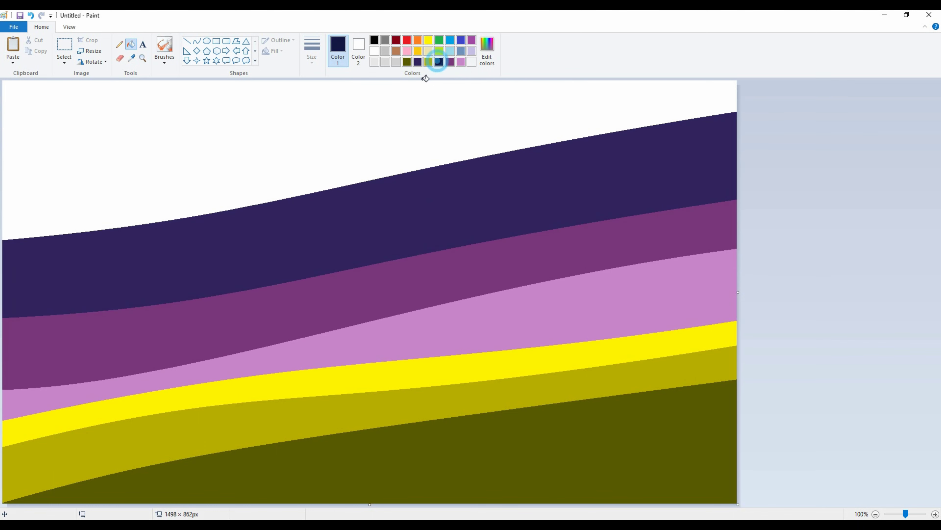
{"action": "left_click", "coordinate": [427, 97]}
Step: Shrink the image to a few pixels, resizing by pixels without maintaining the aspect ratio
{"action": "left_click", "coordinate": [89, 51]}
{"action": "left_click", "coordinate": [107, 86]}
{"action": "left_click", "coordinate": [36, 141]}
{"action": "left_click_drag", "start_coordinate": [125, 123], "coordinate": [20, 95]}
{"action": "type", "text": "3"}
{"action": "key", "text": "Return"}
Step: Enlarge the image to 1500 × 863 px without maintaining the aspect ratio, blending the bands into a gradient
{"action": "left_click", "coordinate": [89, 51]}
{"action": "left_click", "coordinate": [107, 87]}
{"action": "left_click", "coordinate": [35, 141]}
{"action": "double_click", "coordinate": [122, 102]}
{"action": "type", "text": "1"}
{"action": "key", "text": "Tab"}
{"action": "type", "text": "863"}
{"action": "key", "text": "Return"}
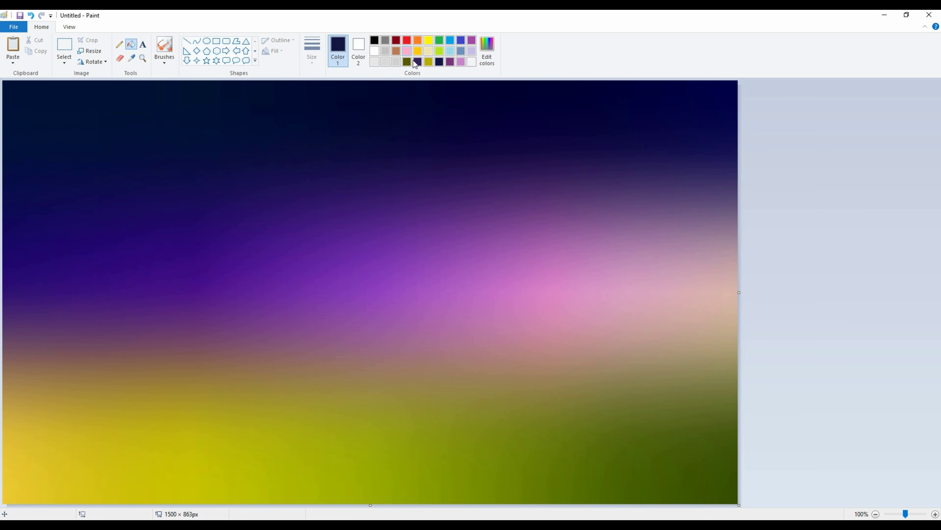
Step: Choose the Curve shape and mix a deeper shade of the light pinkish purple as the primary colour
{"action": "left_click", "coordinate": [386, 62]}
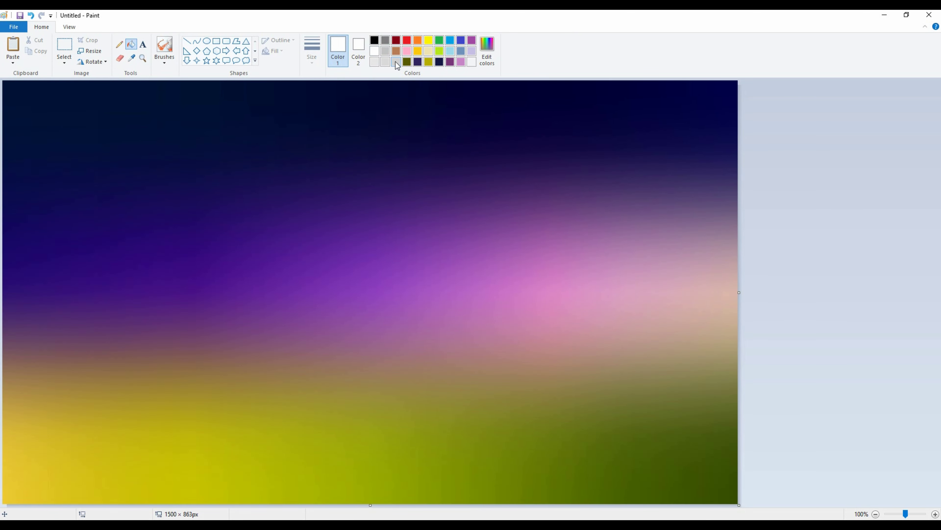
{"action": "left_click", "coordinate": [197, 41]}
{"action": "left_click", "coordinate": [460, 61]}
{"action": "left_click", "coordinate": [486, 53]}
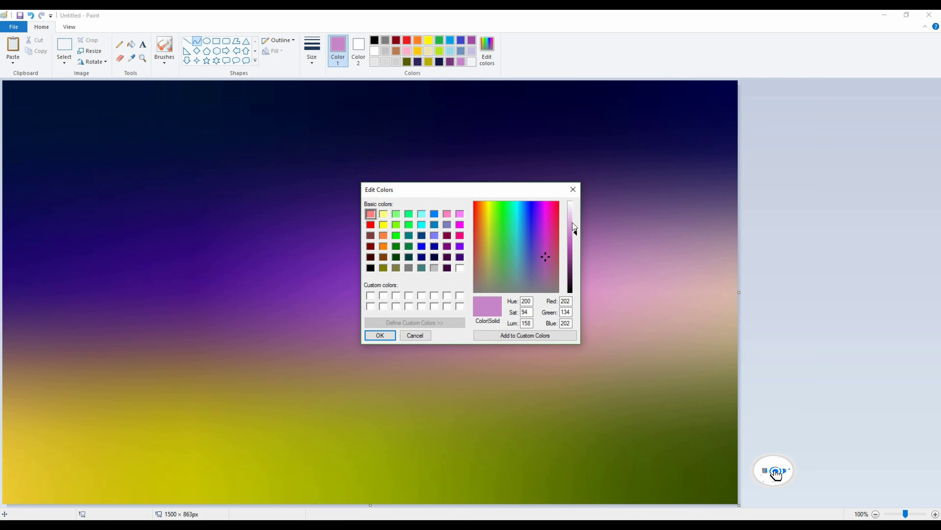
{"action": "left_click", "coordinate": [380, 335]}
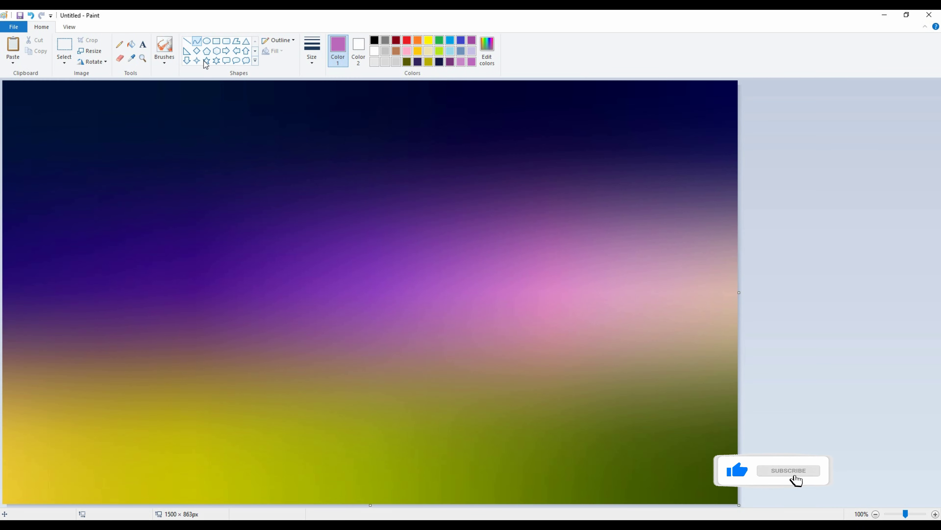
Step: Draw a thick pinkish-purple stem of about 110 × 518 px, rising right of centre from the bottom edge and bending slightly
{"action": "left_click_drag", "start_coordinate": [492, 504], "coordinate": [438, 250]}
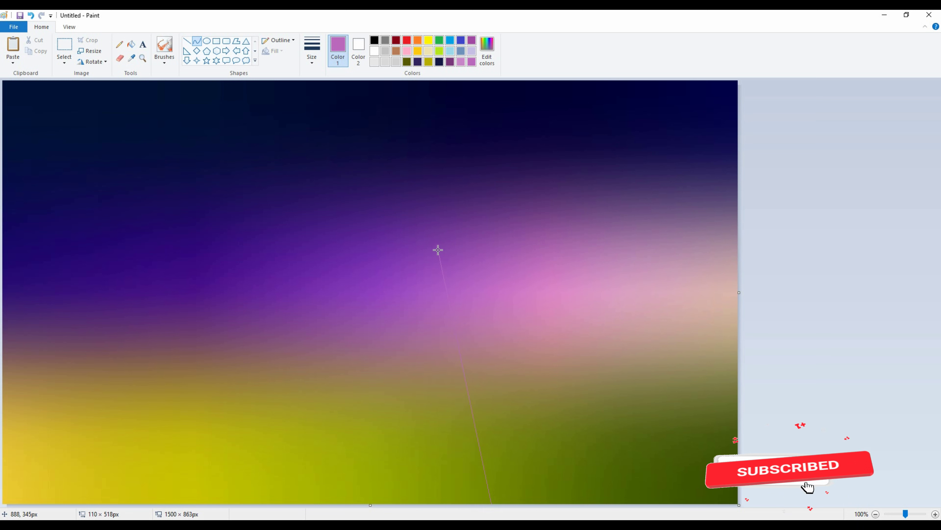
{"action": "key", "text": "ctrl+plus"}
{"action": "key", "text": "ctrl+plus"}
{"action": "key", "text": "ctrl+plus"}
{"action": "key", "text": "ctrl+plus"}
{"action": "key", "text": "ctrl+plus"}
{"action": "key", "text": "ctrl+plus"}
{"action": "key", "text": "ctrl+plus"}
{"action": "key", "text": "ctrl+plus"}
{"action": "left_click_drag", "start_coordinate": [455, 324], "coordinate": [471, 334]}
{"action": "left_click", "coordinate": [469, 341]}
{"action": "left_click", "coordinate": [571, 299]}
{"action": "key", "text": "ctrl+z"}
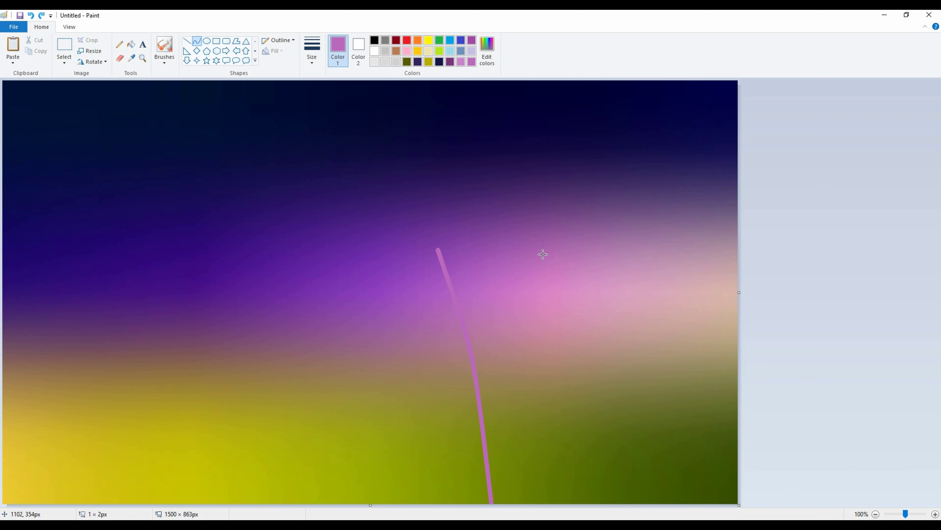
Step: Draw a second stem from the bottom edge, right of the first, and bend it outward to the right
{"action": "left_click_drag", "start_coordinate": [611, 279], "coordinate": [525, 510]}
{"action": "mouse_move", "coordinate": [587, 334]}
{"action": "left_mouse_down"}
{"action": "mouse_move", "coordinate": [562, 340]}
{"action": "mouse_move", "coordinate": [539, 393]}
{"action": "mouse_move", "coordinate": [549, 386]}
{"action": "left_mouse_up"}
{"action": "left_click", "coordinate": [342, 335]}
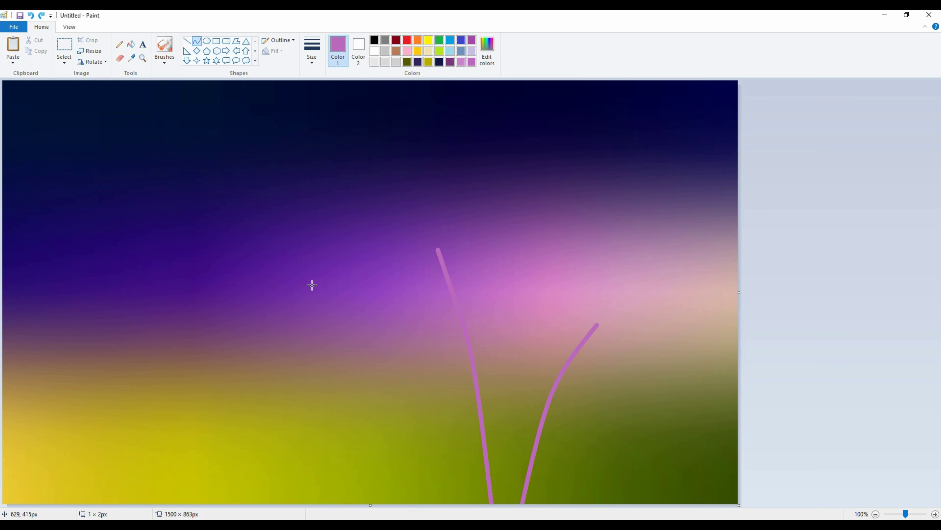
Step: Draw a tall stem left of the first one, arching from the bottom edge toward the upper left
{"action": "mouse_move", "coordinate": [289, 232]}
{"action": "left_mouse_down"}
{"action": "mouse_move", "coordinate": [380, 516]}
{"action": "mouse_move", "coordinate": [351, 517]}
{"action": "left_mouse_up"}
{"action": "left_click_drag", "start_coordinate": [326, 352], "coordinate": [345, 349]}
{"action": "left_click_drag", "start_coordinate": [355, 415], "coordinate": [375, 456]}
{"action": "left_click", "coordinate": [420, 436]}
Step: Draw a thinner leftmost stem rising from the bottom edge toward the upper left, with a slight bend
{"action": "mouse_move", "coordinate": [178, 285]}
{"action": "left_mouse_down"}
{"action": "mouse_move", "coordinate": [252, 504]}
{"action": "mouse_move", "coordinate": [268, 504]}
{"action": "left_mouse_up"}
{"action": "mouse_move", "coordinate": [218, 386]}
{"action": "left_mouse_down"}
{"action": "mouse_move", "coordinate": [217, 407]}
{"action": "mouse_move", "coordinate": [211, 357]}
{"action": "left_mouse_up"}
{"action": "left_click", "coordinate": [699, 342]}
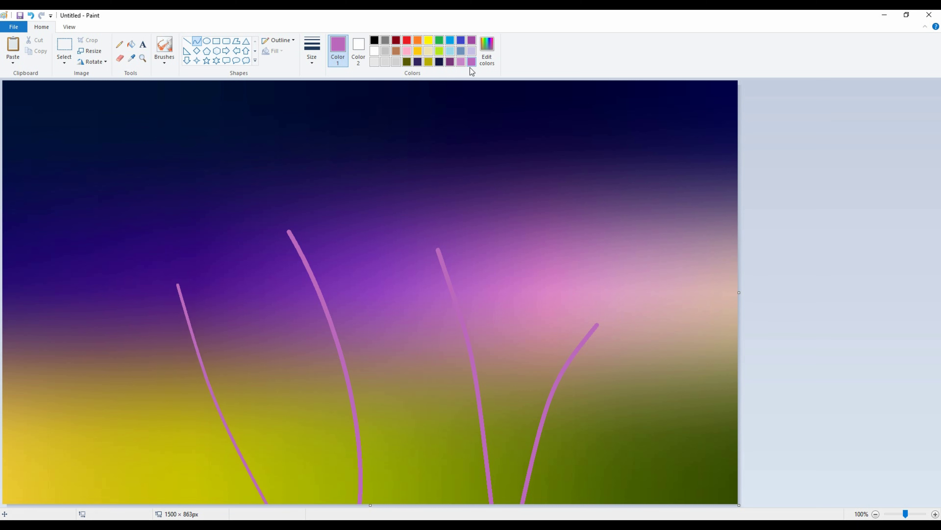
Step: Mix an orange-brown custom colour from the mustard swatch, with red 171, green 107 and blue 12
{"action": "left_click", "coordinate": [429, 61]}
{"action": "left_click", "coordinate": [486, 54]}
{"action": "left_click_drag", "start_coordinate": [553, 270], "coordinate": [481, 210]}
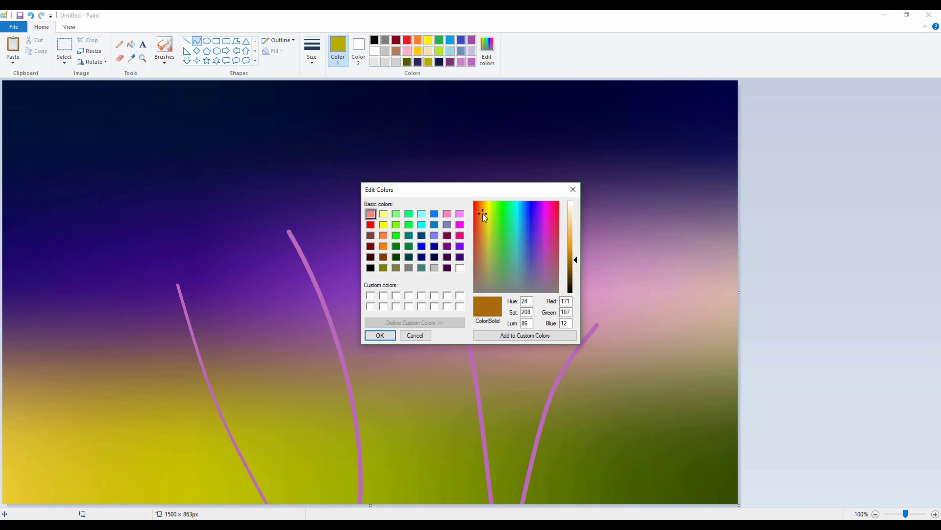
{"action": "left_click", "coordinate": [384, 335]}
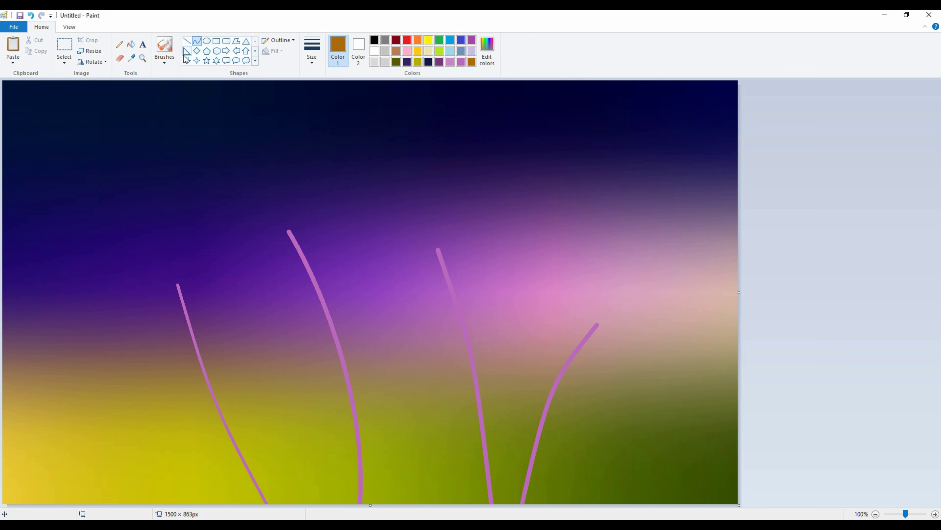
Step: Set up the Polygon shape with a solid fill and orange-brown as the secondary colour
{"action": "left_click", "coordinate": [246, 41]}
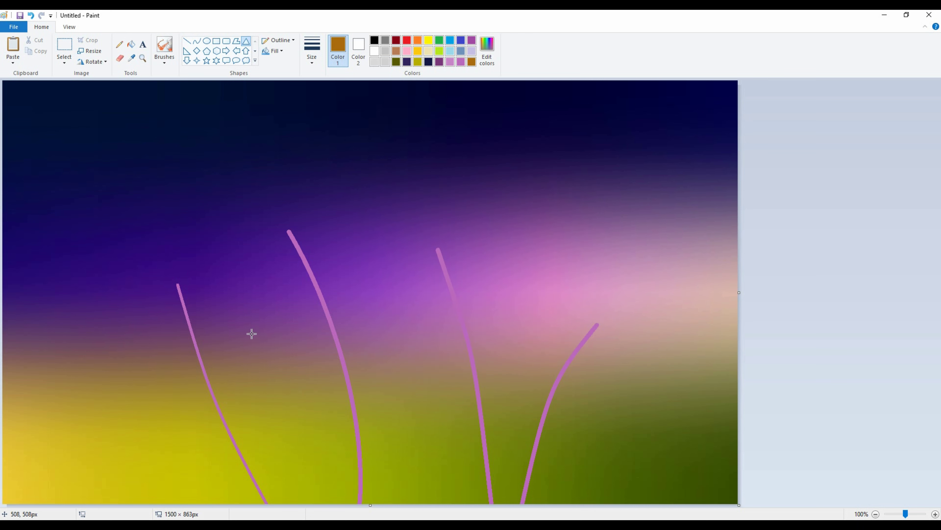
{"action": "key", "text": "ctrl+z"}
{"action": "left_click", "coordinate": [236, 40]}
{"action": "left_click", "coordinate": [359, 48]}
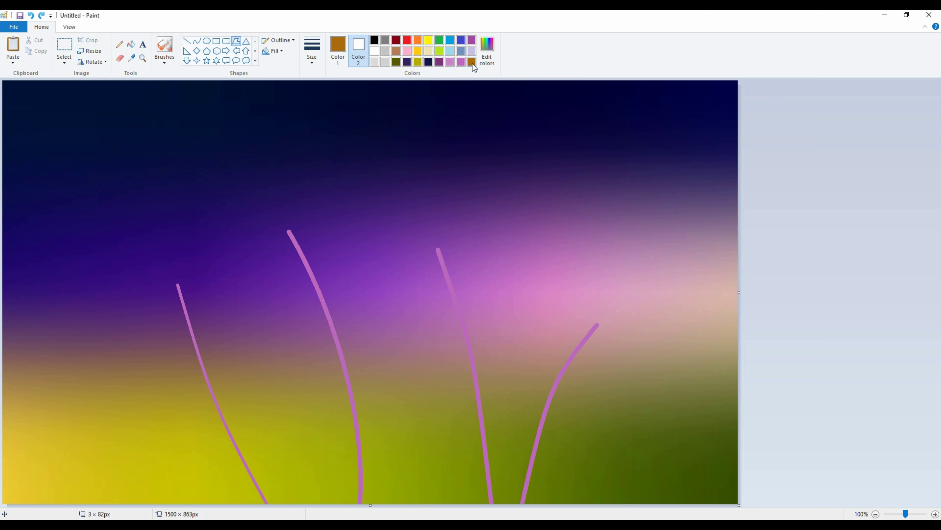
{"action": "left_click", "coordinate": [274, 50]}
{"action": "left_click", "coordinate": [272, 76]}
Step: Draw a jagged orange-brown leaf of about 45 × 101 px on the right side of the leftmost stem's lower part
{"action": "left_click", "coordinate": [244, 422]}
{"action": "left_click", "coordinate": [261, 403]}
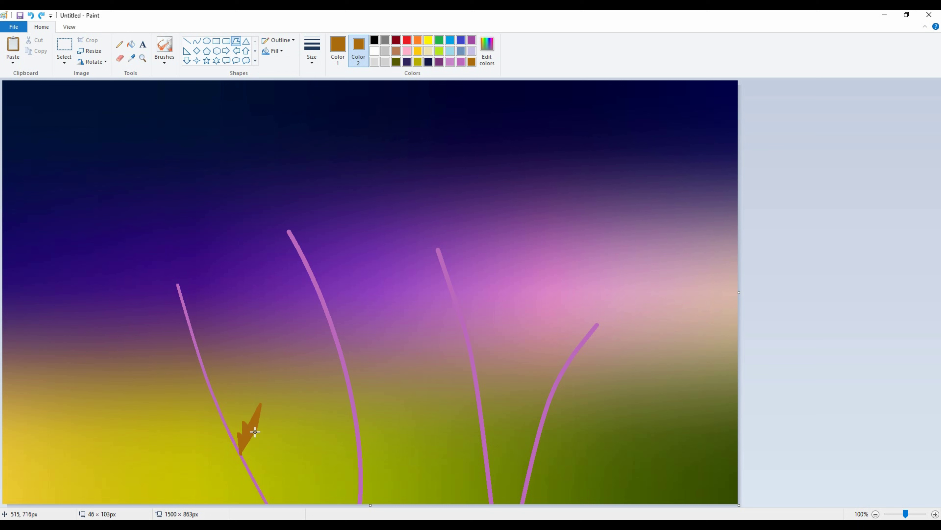
{"action": "left_click", "coordinate": [260, 441]}
{"action": "left_click", "coordinate": [239, 453]}
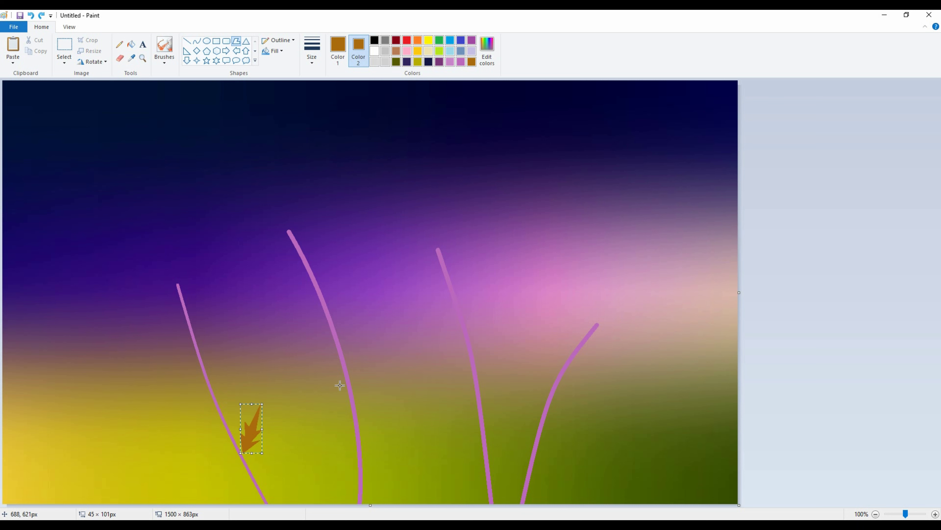
Step: Nudge the new leaf down a few pixels so that it meets the leftmost stem
{"action": "key", "text": "Down"}
{"action": "key", "text": "Down"}
{"action": "key", "text": "Down"}
{"action": "key", "text": "Down"}
{"action": "key", "text": "Down"}
{"action": "key", "text": "Down"}
{"action": "key", "text": "Down"}
Step: Draw a matching jagged leaf about 92 px wide on the left side of the stem, opposite the first leaf
{"action": "left_click", "coordinate": [263, 407]}
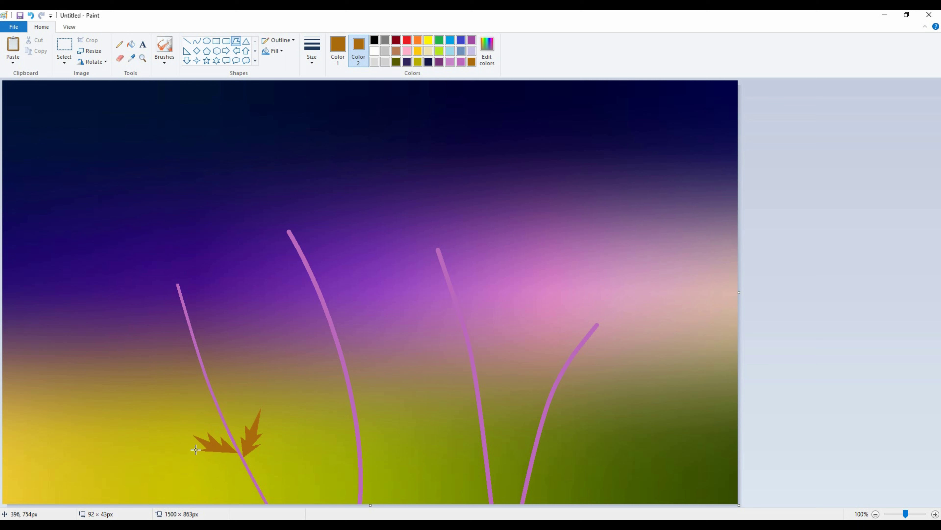
{"action": "left_click", "coordinate": [204, 458]}
{"action": "left_click", "coordinate": [240, 453]}
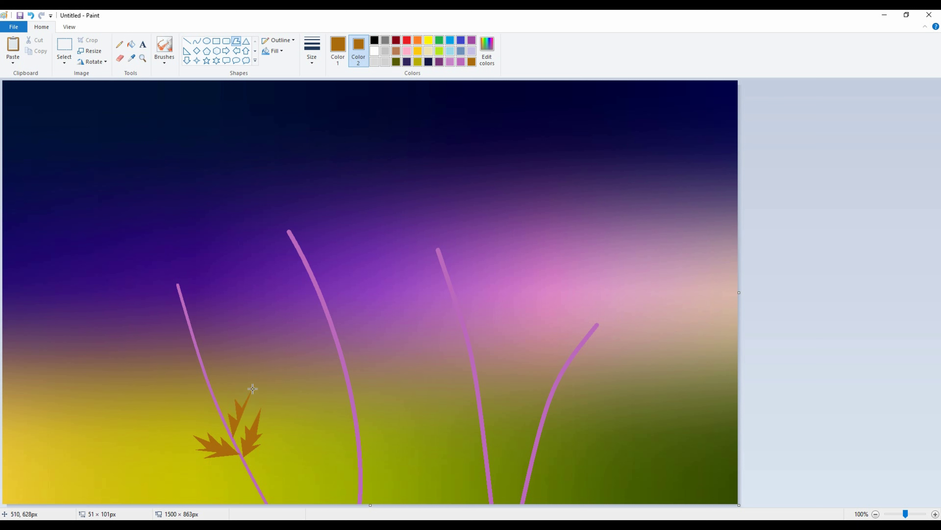
Step: Draw another jagged leaf of about 61 × 101 px on the stem's right side, just above the first leaf
{"action": "left_click", "coordinate": [257, 404]}
{"action": "left_click", "coordinate": [244, 422]}
{"action": "left_click", "coordinate": [256, 416]}
{"action": "left_click", "coordinate": [241, 432]}
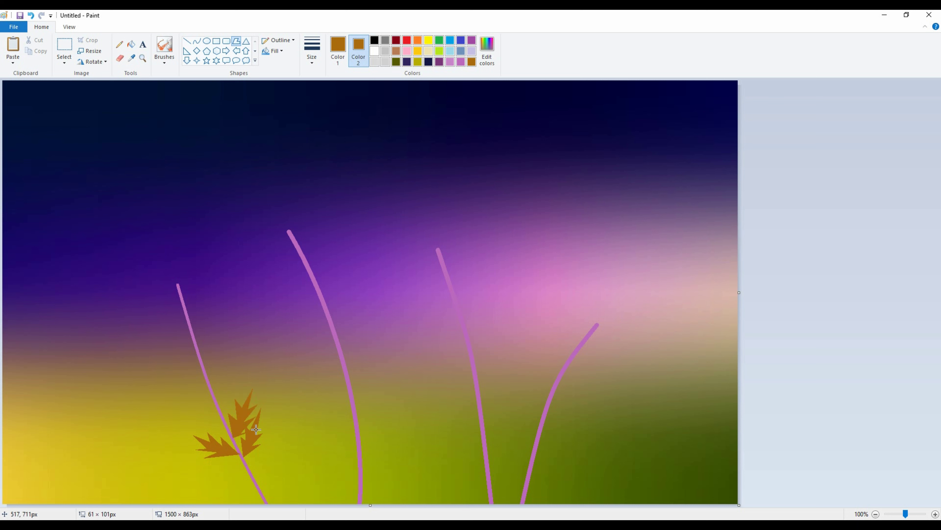
{"action": "left_click", "coordinate": [243, 448]}
Step: Draw a small leaf of about 70 × 43 px on the left side of the leftmost stem, near its base
{"action": "mouse_move", "coordinate": [228, 477]}
{"action": "left_mouse_down"}
{"action": "mouse_move", "coordinate": [211, 468]}
{"action": "mouse_move", "coordinate": [237, 476]}
{"action": "left_mouse_up"}
{"action": "double_click", "coordinate": [210, 468]}
{"action": "left_click", "coordinate": [260, 459]}
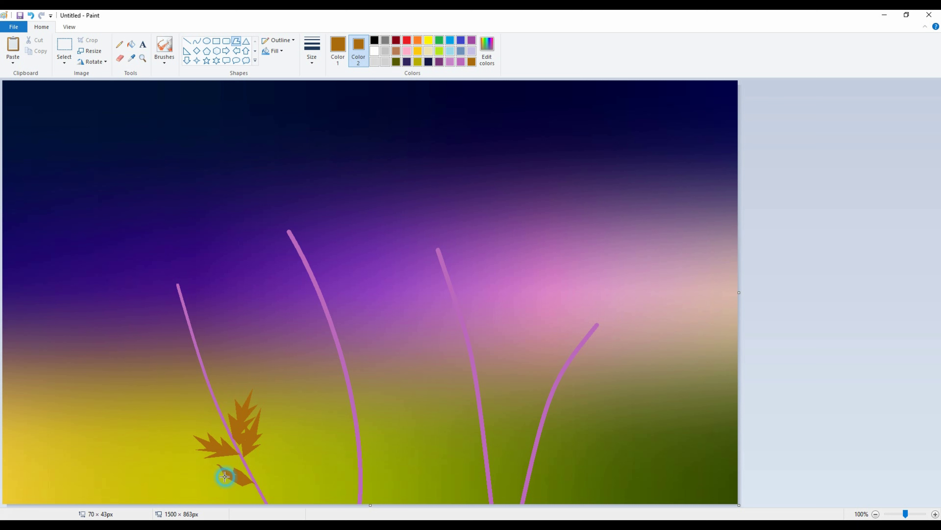
{"action": "left_click", "coordinate": [264, 486]}
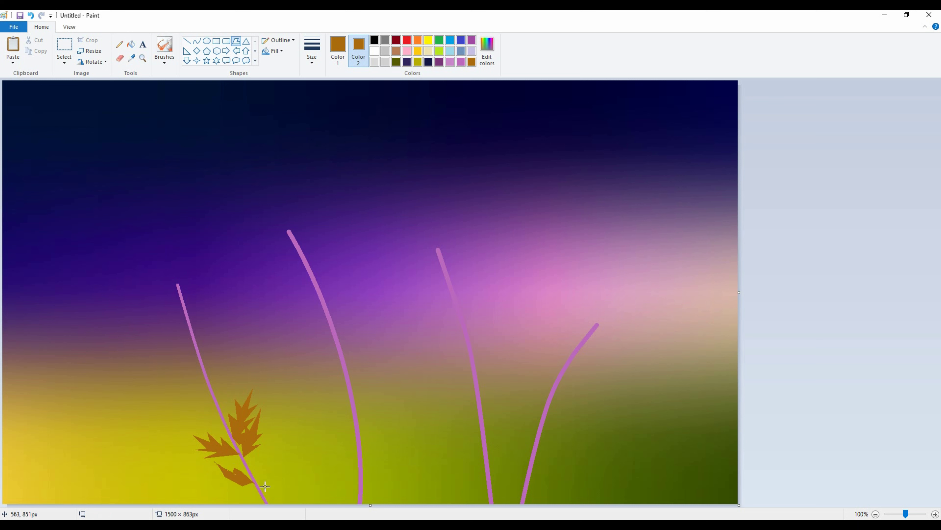
Step: Extend the lowest leaf with another polygon of about 66 × 67 px and move it down toward the stem's base
{"action": "left_click_drag", "start_coordinate": [261, 481], "coordinate": [239, 461]}
{"action": "left_click", "coordinate": [242, 470]}
{"action": "left_click", "coordinate": [250, 484]}
{"action": "left_click", "coordinate": [240, 474]}
{"action": "left_click", "coordinate": [222, 457]}
{"action": "left_click_drag", "start_coordinate": [241, 479], "coordinate": [254, 498]}
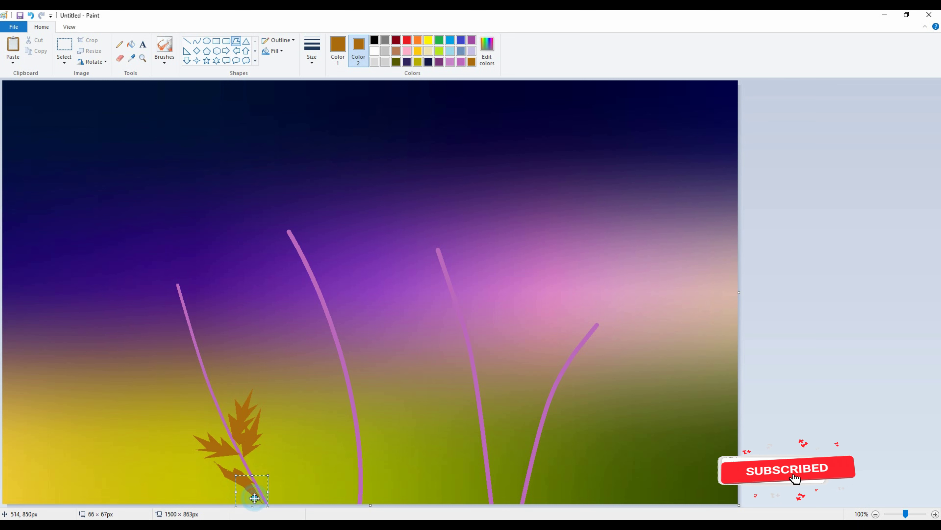
Step: Draw two narrow leaves higher on the leftmost stem, one spreading left and one pointing up on the right
{"action": "left_click_drag", "start_coordinate": [223, 418], "coordinate": [174, 403]}
{"action": "double_click", "coordinate": [230, 368]}
{"action": "left_click", "coordinate": [190, 407]}
{"action": "double_click", "coordinate": [195, 408]}
{"action": "left_click", "coordinate": [813, 409]}
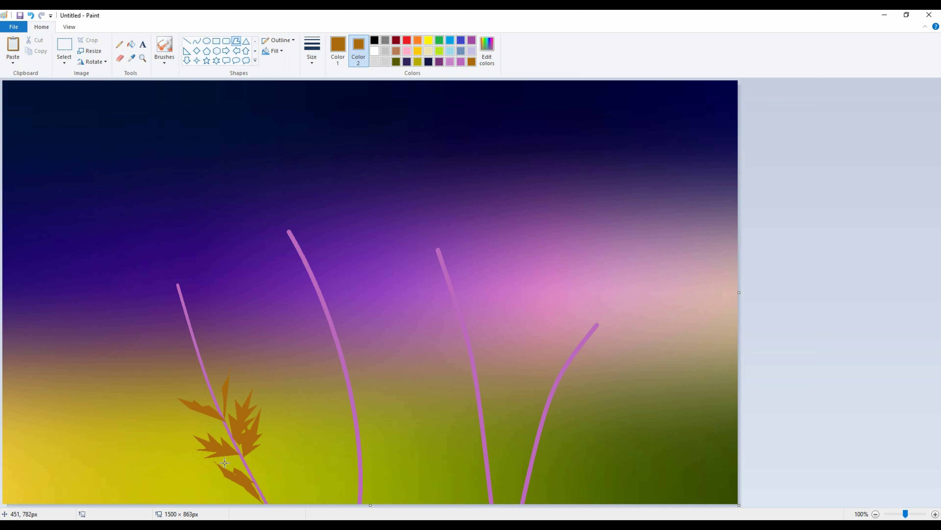
Step: Draw a jagged dark orange-brown leaf pointing up on the right side of the second stem's upper part
{"action": "left_click_drag", "start_coordinate": [337, 334], "coordinate": [343, 312]}
{"action": "mouse_move", "coordinate": [360, 279]}
{"action": "left_mouse_down"}
{"action": "mouse_move", "coordinate": [365, 270]}
{"action": "mouse_move", "coordinate": [365, 281]}
{"action": "left_mouse_up"}
{"action": "left_click_drag", "start_coordinate": [347, 320], "coordinate": [339, 341]}
{"action": "left_click", "coordinate": [328, 292]}
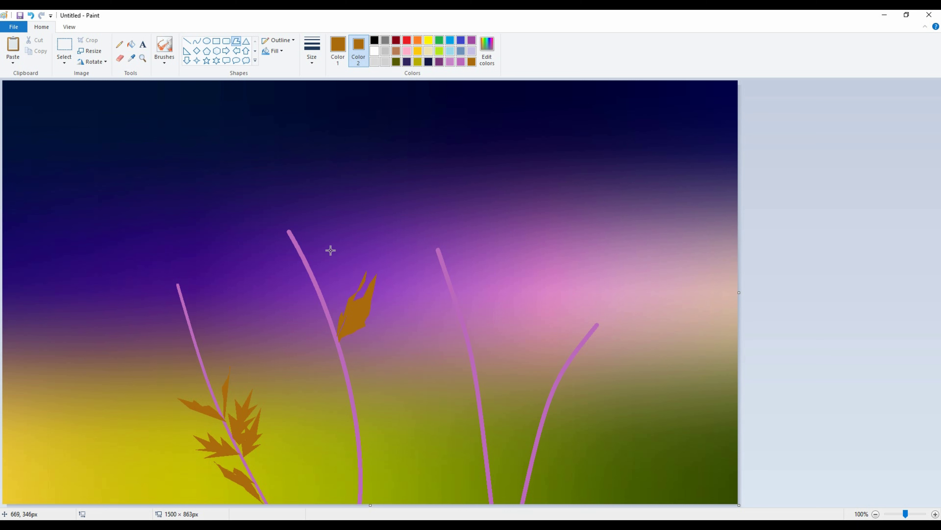
Step: Mix a lighter orange-brown (red 185, green 116, blue 13) and draw a tall narrow leaf over the left edge of the second stem's upper leaf
{"action": "left_click", "coordinate": [487, 49]}
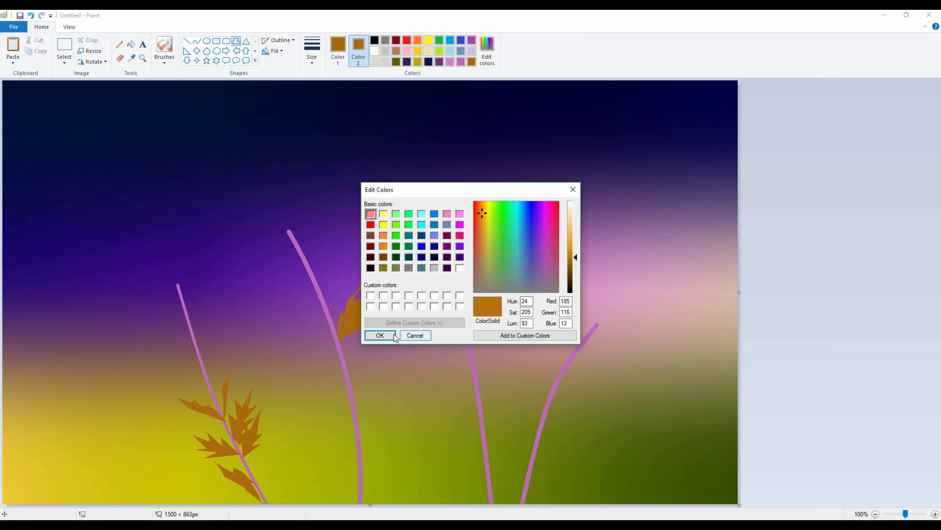
{"action": "left_click", "coordinate": [375, 335]}
{"action": "left_click_drag", "start_coordinate": [347, 300], "coordinate": [351, 238]}
{"action": "left_click", "coordinate": [359, 261]}
{"action": "left_click", "coordinate": [356, 282]}
{"action": "left_click", "coordinate": [362, 271]}
{"action": "left_click", "coordinate": [359, 291]}
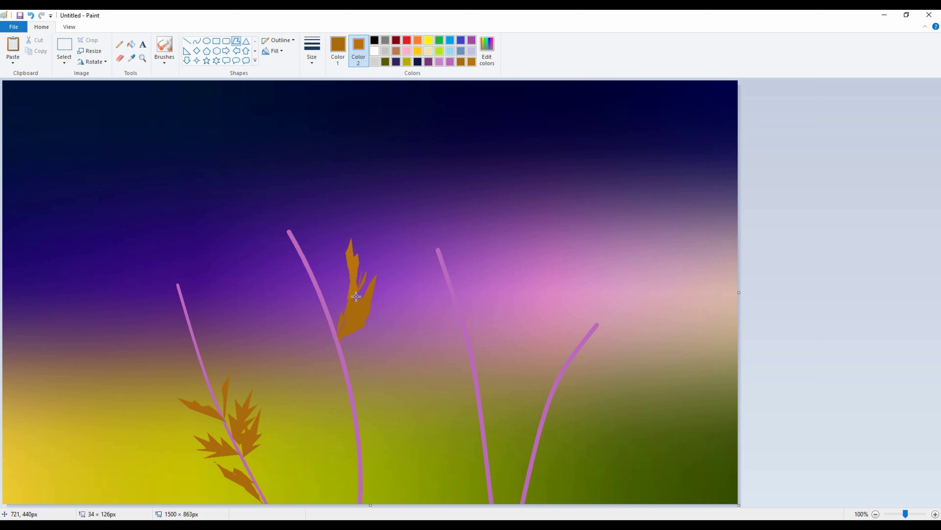
{"action": "left_click", "coordinate": [352, 301]}
{"action": "left_click", "coordinate": [346, 309]}
{"action": "left_click", "coordinate": [344, 317]}
{"action": "left_click", "coordinate": [348, 298]}
{"action": "left_click", "coordinate": [412, 316]}
Step: Add lighter shapes on the leftmost stem: one of about 41 × 119 px over its right leaf and one on its upright narrow leaf
{"action": "left_click_drag", "start_coordinate": [237, 437], "coordinate": [251, 396]}
{"action": "left_click", "coordinate": [242, 456]}
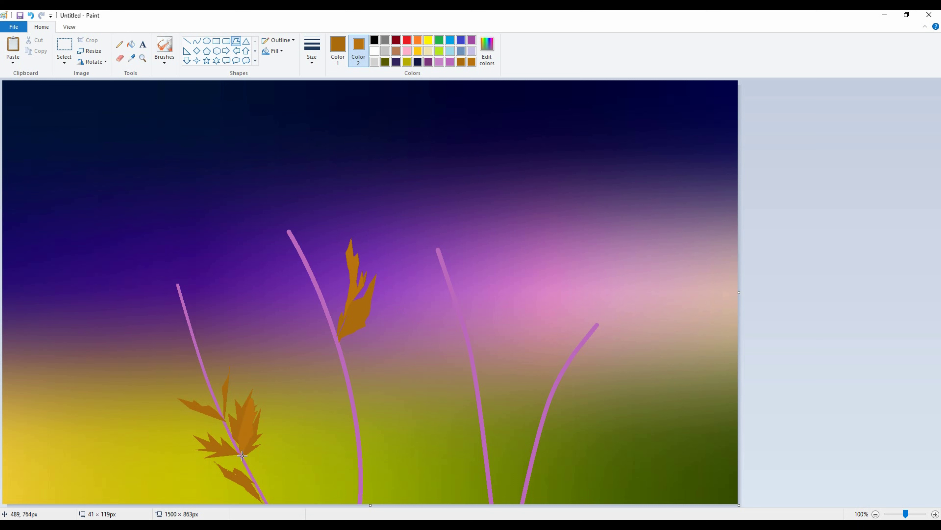
{"action": "left_click", "coordinate": [222, 392]}
{"action": "left_click_drag", "start_coordinate": [218, 376], "coordinate": [220, 354]}
{"action": "left_click", "coordinate": [225, 370]}
{"action": "left_click", "coordinate": [223, 404]}
{"action": "double_click", "coordinate": [222, 412]}
{"action": "left_click", "coordinate": [309, 398]}
Step: Draw a lighter narrow leaf spreading up and left from the leftmost stem, just above its jagged left leaf
{"action": "left_click_drag", "start_coordinate": [237, 452], "coordinate": [222, 441]}
{"action": "left_click", "coordinate": [208, 428]}
{"action": "left_click", "coordinate": [202, 416]}
{"action": "left_click", "coordinate": [214, 422]}
{"action": "left_click", "coordinate": [229, 441]}
{"action": "double_click", "coordinate": [238, 452]}
{"action": "left_click", "coordinate": [194, 413]}
Step: Draw a lighter jagged shape along the upper edge of the leftmost stem's highest left leaf
{"action": "left_click_drag", "start_coordinate": [217, 407], "coordinate": [195, 391]}
{"action": "left_click", "coordinate": [184, 377]}
{"action": "left_click", "coordinate": [183, 391]}
{"action": "left_click", "coordinate": [176, 396]}
{"action": "left_click", "coordinate": [186, 394]}
{"action": "left_click", "coordinate": [197, 401]}
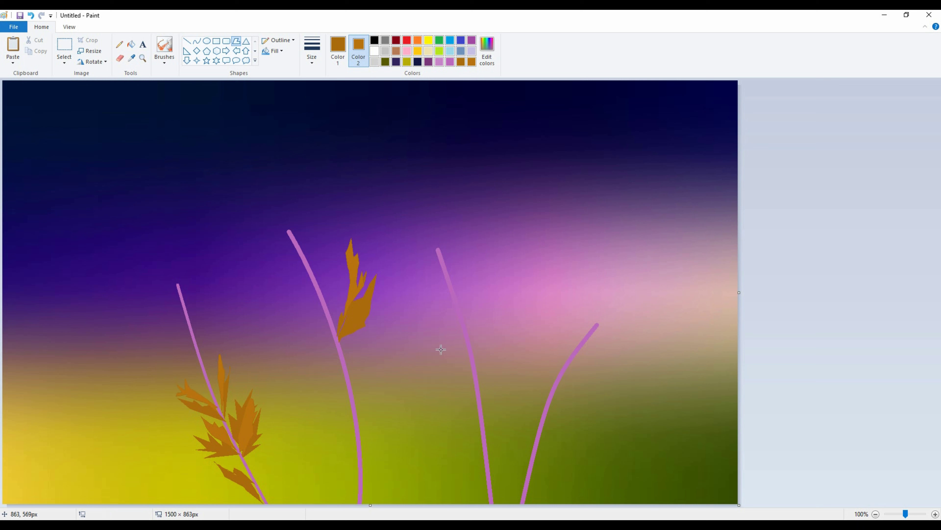
Step: Mix a brighter orange for Color 2 and draw a narrow forked leaf between the second stem and its upper leaf
{"action": "left_click", "coordinate": [487, 50]}
{"action": "left_click", "coordinate": [380, 335]}
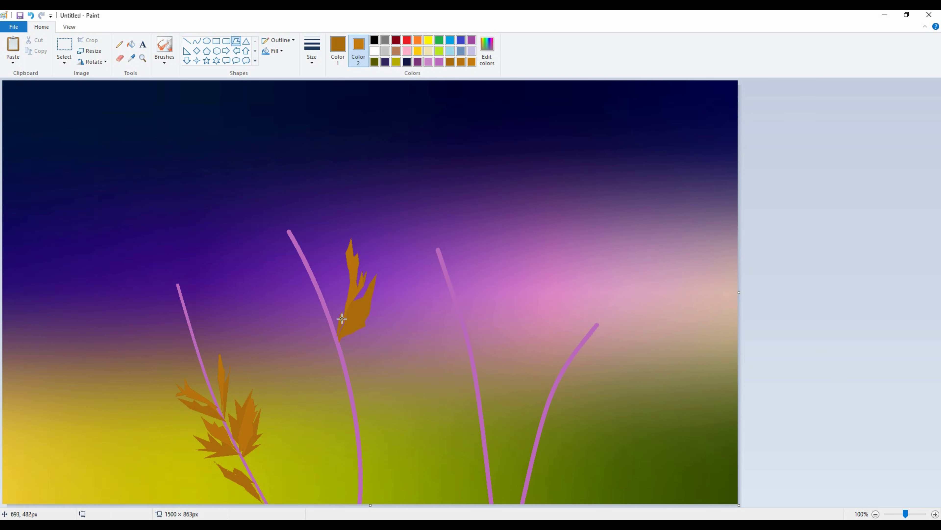
{"action": "left_click_drag", "start_coordinate": [339, 316], "coordinate": [330, 278]}
{"action": "left_click", "coordinate": [360, 277]}
{"action": "mouse_move", "coordinate": [335, 262]}
{"action": "left_mouse_down"}
{"action": "mouse_move", "coordinate": [337, 292]}
{"action": "mouse_move", "coordinate": [338, 274]}
{"action": "left_mouse_up"}
{"action": "double_click", "coordinate": [332, 275]}
{"action": "left_click", "coordinate": [354, 274]}
{"action": "left_click", "coordinate": [339, 294]}
{"action": "double_click", "coordinate": [338, 320]}
{"action": "left_click", "coordinate": [355, 295]}
Step: Extend the new forked leaf with a small pointed tip toward the upper left, beside the second stem
{"action": "left_click_drag", "start_coordinate": [329, 284], "coordinate": [317, 255]}
{"action": "double_click", "coordinate": [318, 264]}
{"action": "left_click", "coordinate": [385, 318]}
Step: Draw a tall bright orange leaf on the right side of the second stem, below the upper leaf cluster
{"action": "left_click_drag", "start_coordinate": [358, 419], "coordinate": [353, 403]}
{"action": "left_click", "coordinate": [354, 392]}
{"action": "left_click", "coordinate": [358, 373]}
{"action": "left_click", "coordinate": [364, 361]}
{"action": "left_click", "coordinate": [372, 350]}
{"action": "left_click", "coordinate": [373, 334]}
{"action": "left_click", "coordinate": [380, 345]}
{"action": "left_click", "coordinate": [380, 354]}
{"action": "double_click", "coordinate": [386, 326]}
Step: Add a second bright orange lobe with thin tips to the right of the second stem's lower leaf
{"action": "left_click_drag", "start_coordinate": [387, 344], "coordinate": [398, 332]}
{"action": "left_click", "coordinate": [371, 376]}
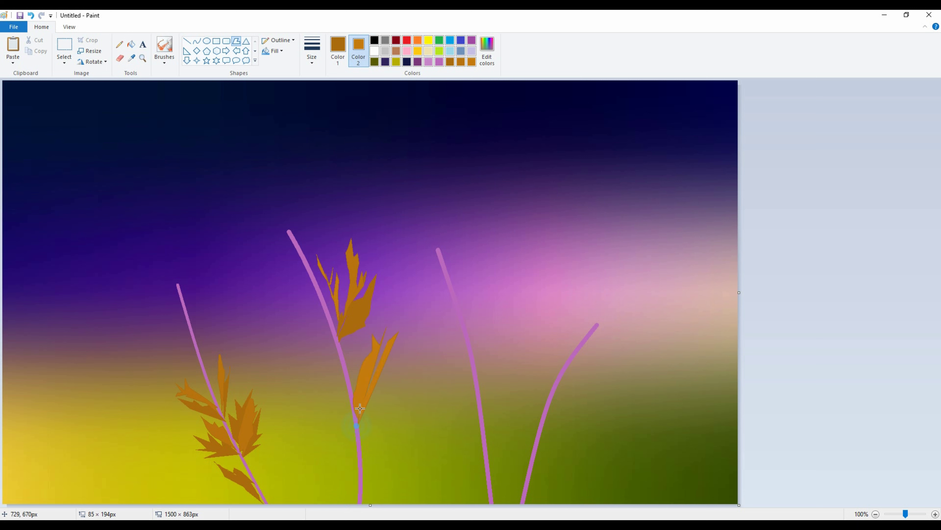
{"action": "left_click", "coordinate": [386, 336]}
{"action": "left_click", "coordinate": [418, 331]}
{"action": "double_click", "coordinate": [394, 339]}
{"action": "left_click_drag", "start_coordinate": [387, 330], "coordinate": [371, 380]}
{"action": "left_click", "coordinate": [368, 93]}
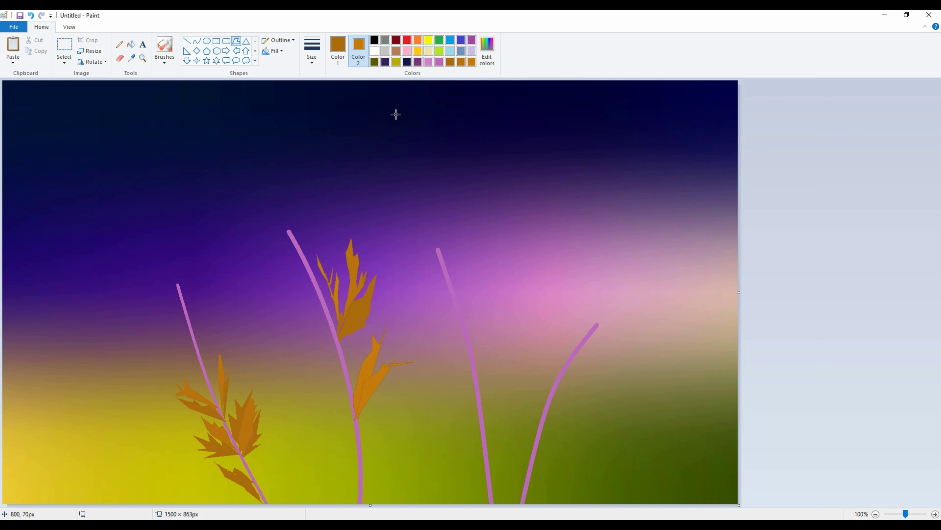
Step: Draw a darker orange-brown jagged leaf with several points over the right part of the second stem's lower leaf cluster
{"action": "left_click_drag", "start_coordinate": [357, 415], "coordinate": [390, 327]}
{"action": "left_click", "coordinate": [394, 360]}
{"action": "left_click", "coordinate": [394, 364]}
{"action": "left_click", "coordinate": [391, 380]}
{"action": "left_click", "coordinate": [400, 376]}
{"action": "left_click", "coordinate": [383, 397]}
{"action": "left_click", "coordinate": [396, 399]}
{"action": "left_click", "coordinate": [398, 404]}
{"action": "left_click_drag", "start_coordinate": [398, 404], "coordinate": [356, 418]}
{"action": "left_click", "coordinate": [779, 374]}
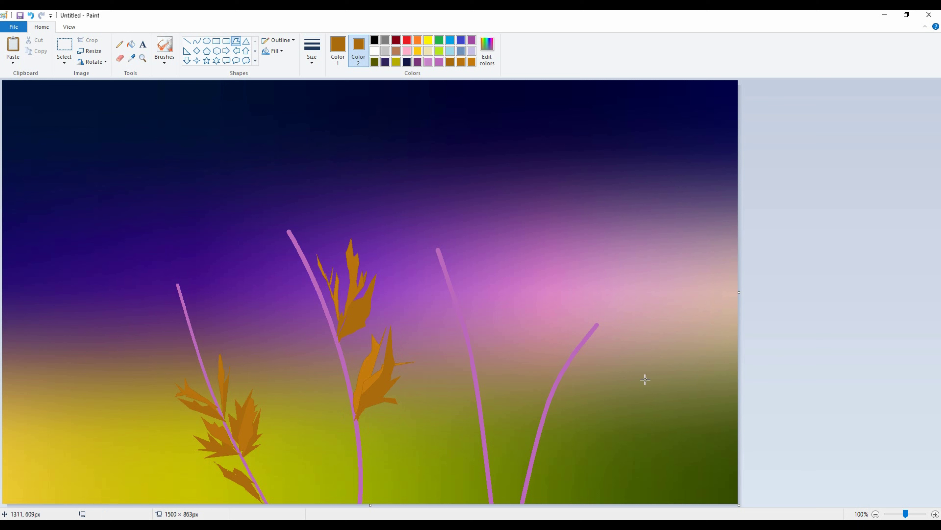
Step: Draw a medium orange-brown leaf spreading up and left from the second stem, with a small lobe of about 64 × 50 px near its joint
{"action": "left_click", "coordinate": [337, 50]}
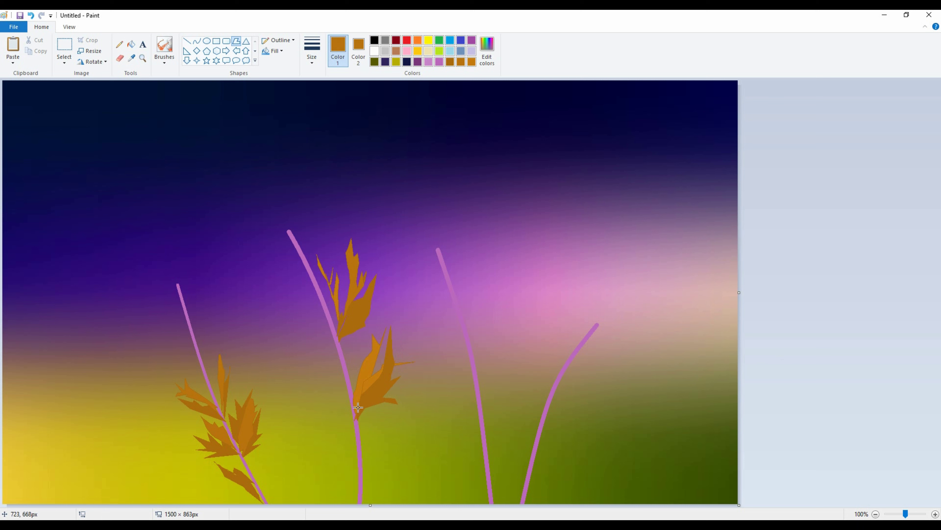
{"action": "mouse_move", "coordinate": [352, 403]}
{"action": "left_mouse_down"}
{"action": "mouse_move", "coordinate": [296, 348]}
{"action": "mouse_move", "coordinate": [353, 407]}
{"action": "mouse_move", "coordinate": [305, 382]}
{"action": "left_mouse_up"}
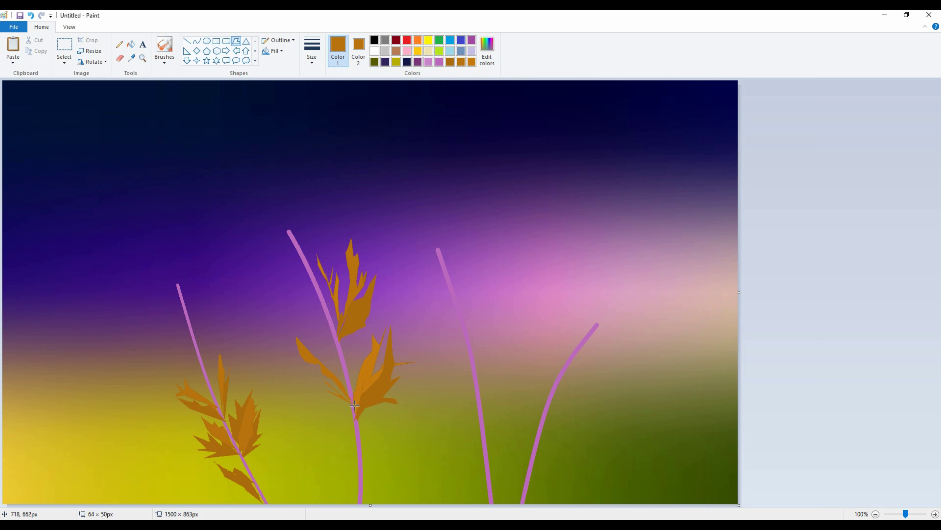
{"action": "left_click", "coordinate": [349, 400]}
{"action": "left_click_drag", "start_coordinate": [325, 402], "coordinate": [338, 387]}
{"action": "left_click", "coordinate": [375, 387]}
Step: Draw a medium orange-brown leaf of about 92 × 159 px on the right side of the second stem's base
{"action": "left_click_drag", "start_coordinate": [363, 489], "coordinate": [369, 481]}
{"action": "left_click", "coordinate": [380, 470]}
{"action": "left_click", "coordinate": [380, 453]}
{"action": "left_click", "coordinate": [403, 433]}
{"action": "left_click", "coordinate": [391, 451]}
{"action": "left_click", "coordinate": [395, 462]}
{"action": "left_click", "coordinate": [391, 471]}
{"action": "left_click", "coordinate": [373, 486]}
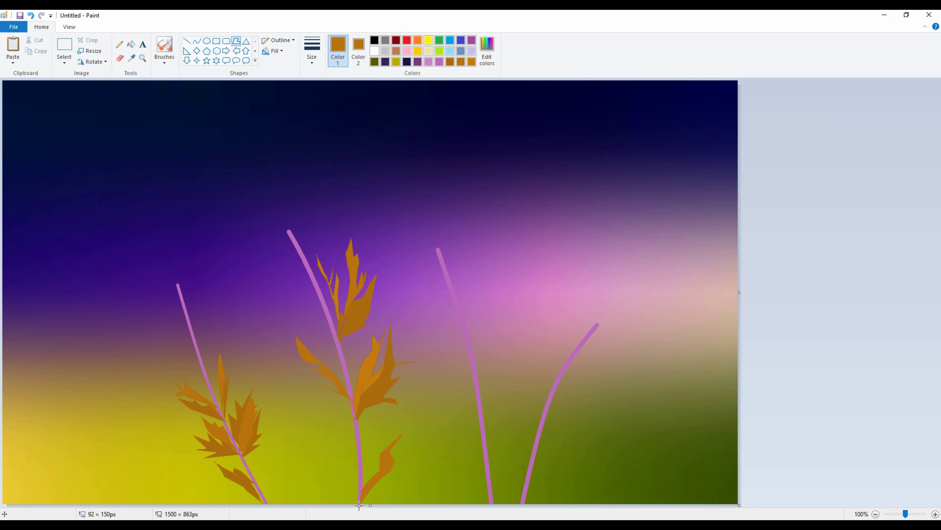
{"action": "left_click", "coordinate": [359, 48]}
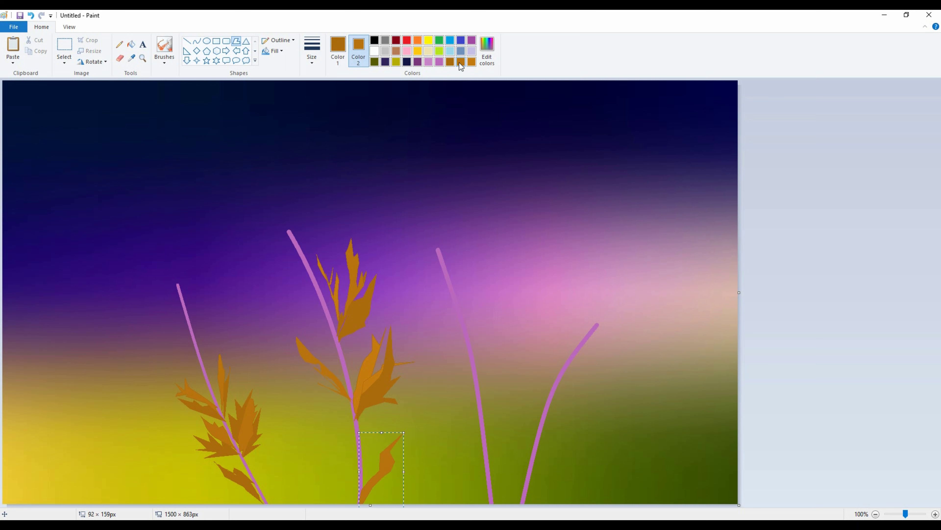
{"action": "left_click", "coordinate": [343, 49]}
{"action": "left_click", "coordinate": [620, 380]}
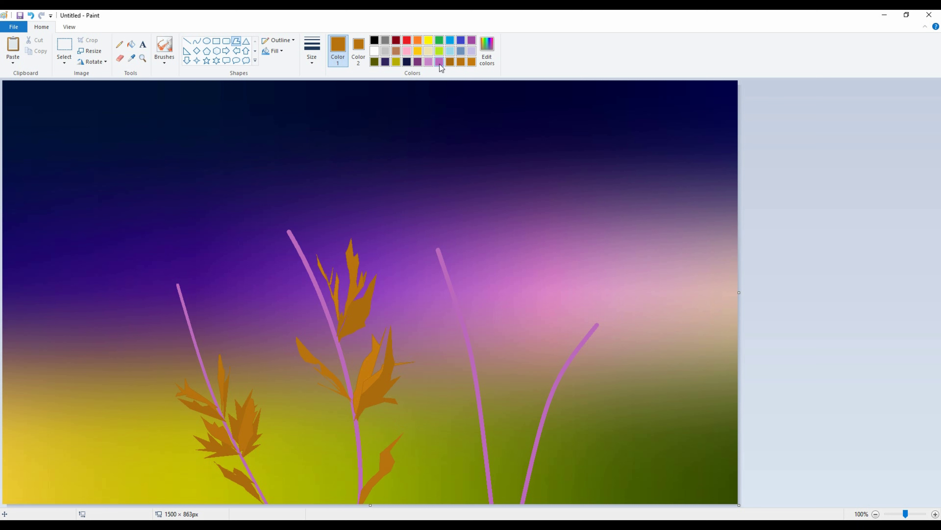
Step: Set both colours to the dark orange-brown and add a shaded lobe of about 88 × 135 px to the right side of the second stem's base leaf
{"action": "left_click", "coordinate": [450, 62]}
{"action": "left_click", "coordinate": [358, 51]}
{"action": "left_click", "coordinate": [448, 62]}
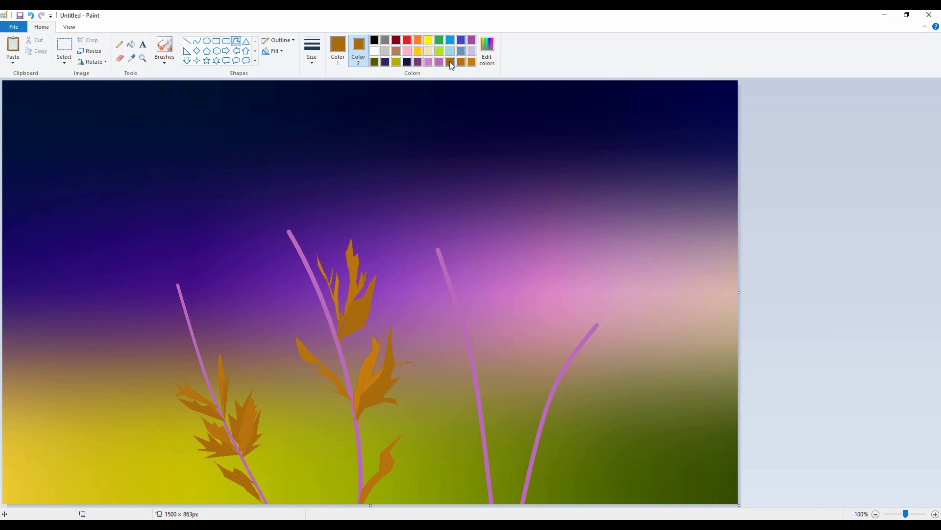
{"action": "left_click_drag", "start_coordinate": [403, 444], "coordinate": [392, 457]}
{"action": "left_click", "coordinate": [391, 468]}
{"action": "left_click", "coordinate": [380, 472]}
{"action": "left_click", "coordinate": [372, 479]}
{"action": "left_click", "coordinate": [366, 488]}
{"action": "left_click", "coordinate": [360, 510]}
{"action": "left_click_drag", "start_coordinate": [389, 493], "coordinate": [392, 478]}
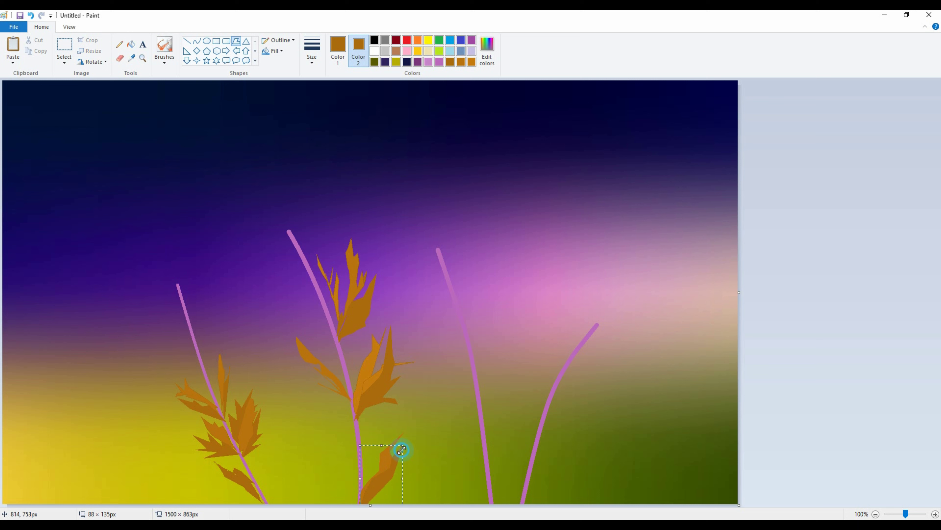
{"action": "left_click", "coordinate": [751, 496]}
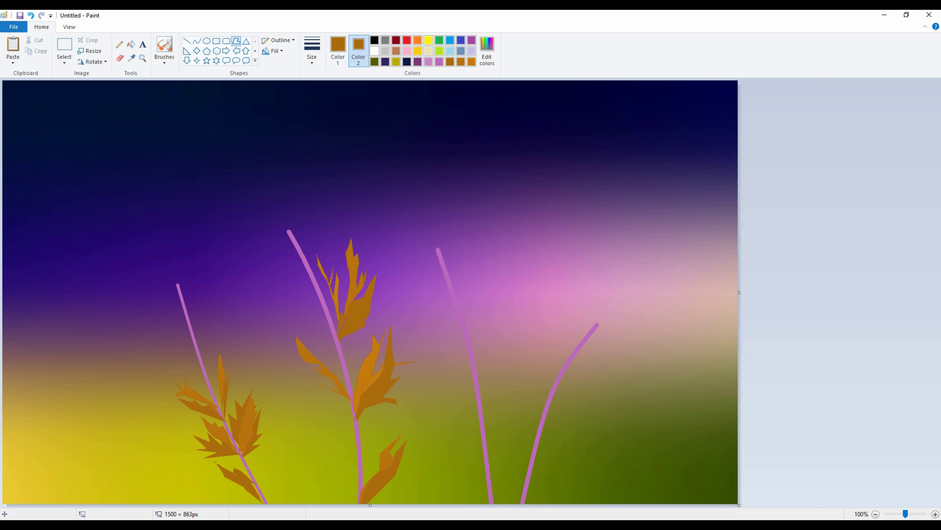
Step: Set both colours to the medium orange-brown and draw a jagged leaf of about 97 × 167 px left of the third stem's base
{"action": "left_click", "coordinate": [469, 439]}
{"action": "mouse_move", "coordinate": [440, 417]}
{"action": "left_mouse_down"}
{"action": "mouse_move", "coordinate": [477, 461]}
{"action": "mouse_move", "coordinate": [490, 503]}
{"action": "mouse_move", "coordinate": [448, 444]}
{"action": "left_mouse_up"}
{"action": "left_click_drag", "start_coordinate": [451, 446], "coordinate": [491, 506]}
{"action": "left_click", "coordinate": [461, 62]}
{"action": "right_click", "coordinate": [457, 62]}
{"action": "left_click_drag", "start_coordinate": [442, 419], "coordinate": [491, 502]}
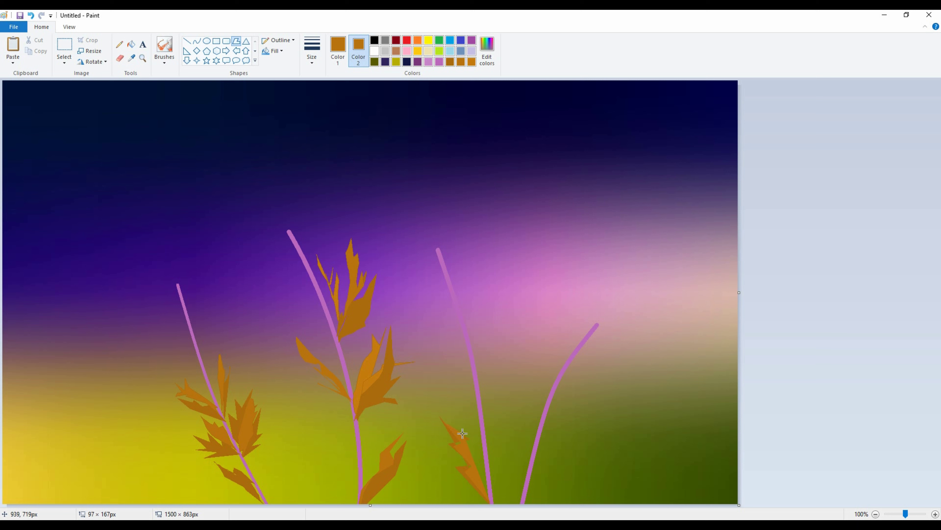
Step: Overlay a brighter orange half of about 88 × 154 px along the right edge of the third stem's base leaf
{"action": "left_click", "coordinate": [445, 421]}
{"action": "left_click_drag", "start_coordinate": [443, 420], "coordinate": [470, 433]}
{"action": "left_click", "coordinate": [338, 48]}
{"action": "left_click_drag", "start_coordinate": [470, 434], "coordinate": [490, 495]}
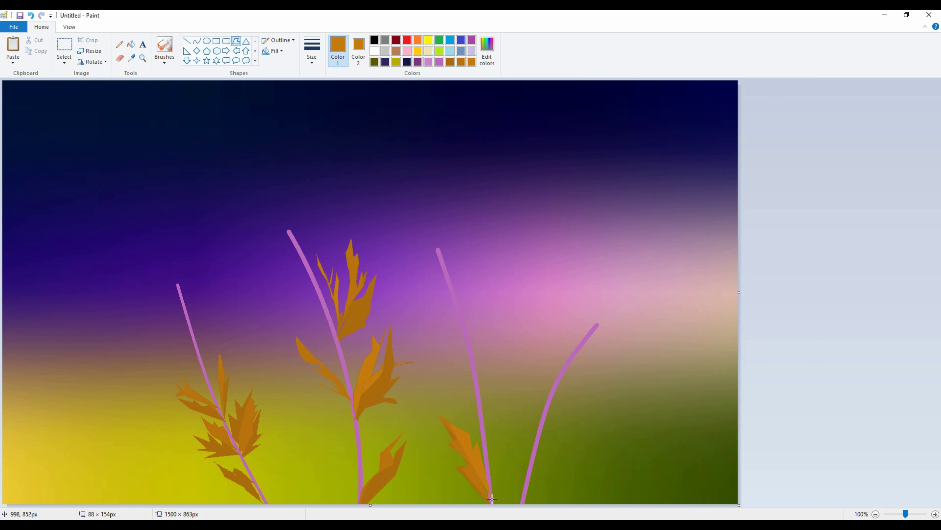
{"action": "left_click", "coordinate": [473, 459]}
{"action": "left_click", "coordinate": [932, 400]}
Step: Draw a narrow forked upright leaf of about 28 × 225 px on the right side of the third stem
{"action": "mouse_move", "coordinate": [482, 368]}
{"action": "left_mouse_down"}
{"action": "mouse_move", "coordinate": [484, 311]}
{"action": "mouse_move", "coordinate": [515, 254]}
{"action": "mouse_move", "coordinate": [487, 345]}
{"action": "left_mouse_up"}
{"action": "mouse_move", "coordinate": [487, 346]}
{"action": "left_mouse_down"}
{"action": "mouse_move", "coordinate": [497, 301]}
{"action": "mouse_move", "coordinate": [495, 323]}
{"action": "left_mouse_up"}
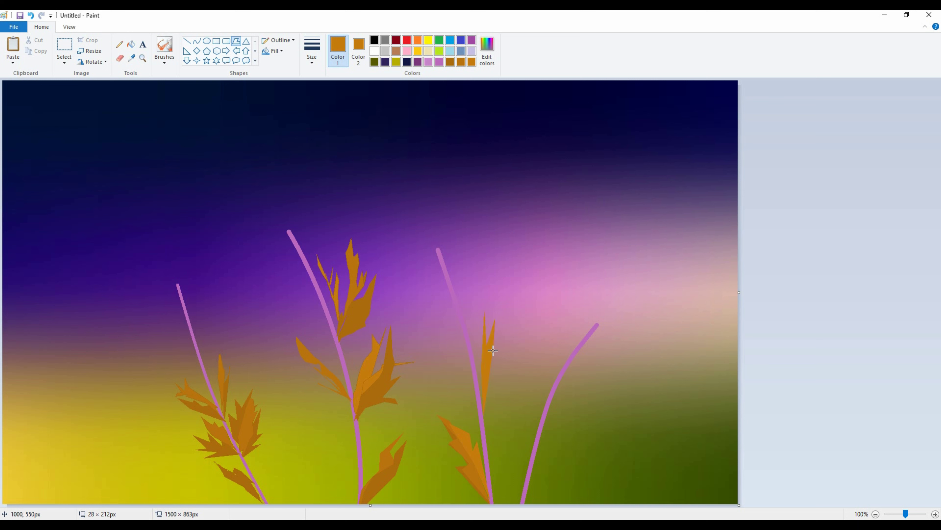
{"action": "left_click", "coordinate": [484, 411]}
{"action": "left_click", "coordinate": [460, 62]}
{"action": "left_click", "coordinate": [354, 51]}
{"action": "left_click", "coordinate": [460, 63]}
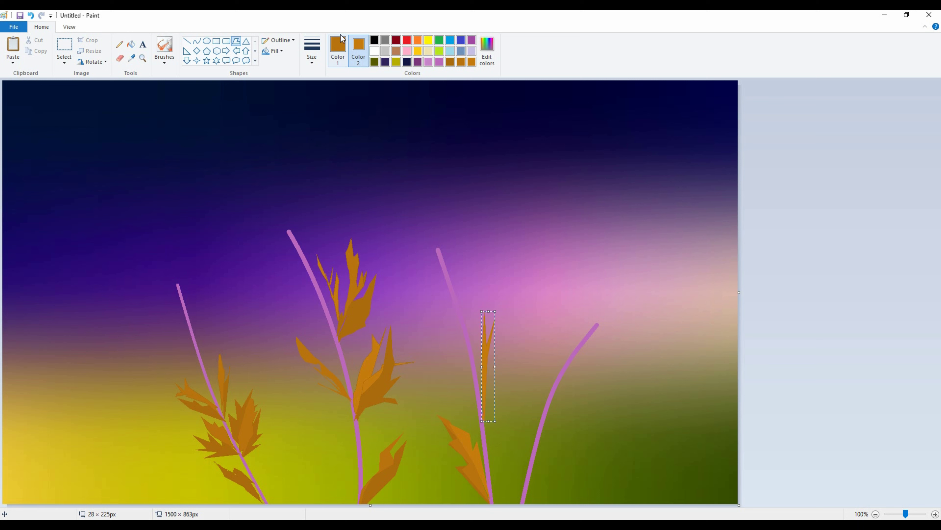
{"action": "left_click", "coordinate": [510, 179]}
Step: Add a medium orange-brown strip along the right edge of the third stem's upright leaf
{"action": "left_click", "coordinate": [337, 47]}
{"action": "left_click_drag", "start_coordinate": [482, 419], "coordinate": [496, 345]}
{"action": "left_click", "coordinate": [493, 328]}
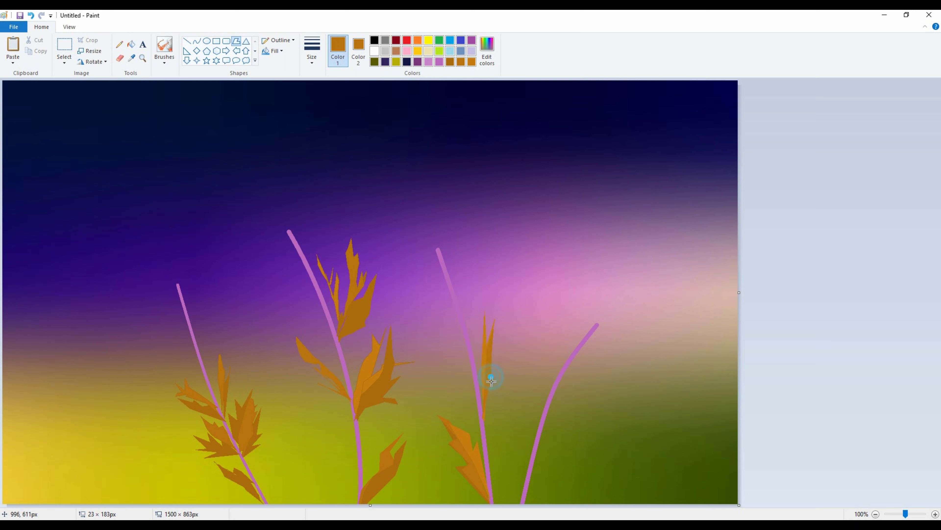
{"action": "left_click", "coordinate": [484, 424]}
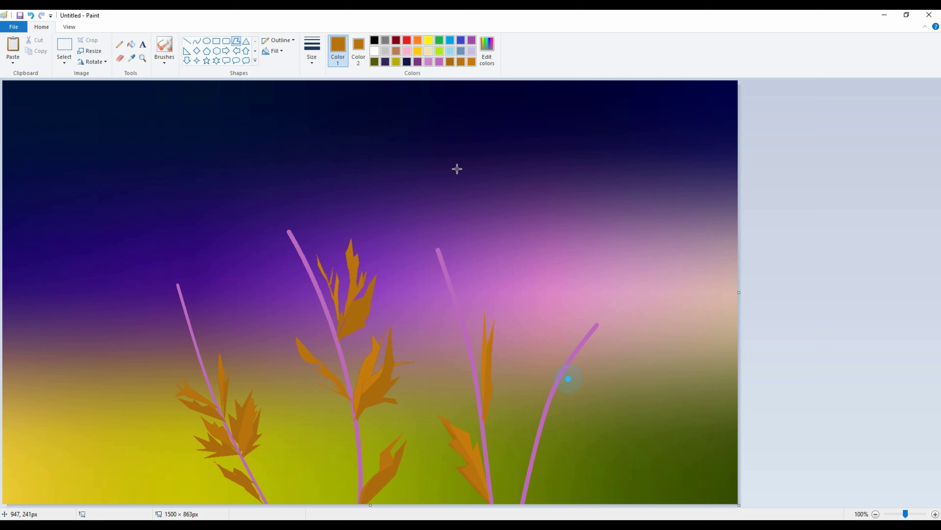
Step: Draw a dark orange-brown leaf of about 94 × 131 px arching to the right from the base of the third stem's upright leaf
{"action": "left_click", "coordinate": [358, 48]}
{"action": "left_click_drag", "start_coordinate": [486, 422], "coordinate": [493, 385]}
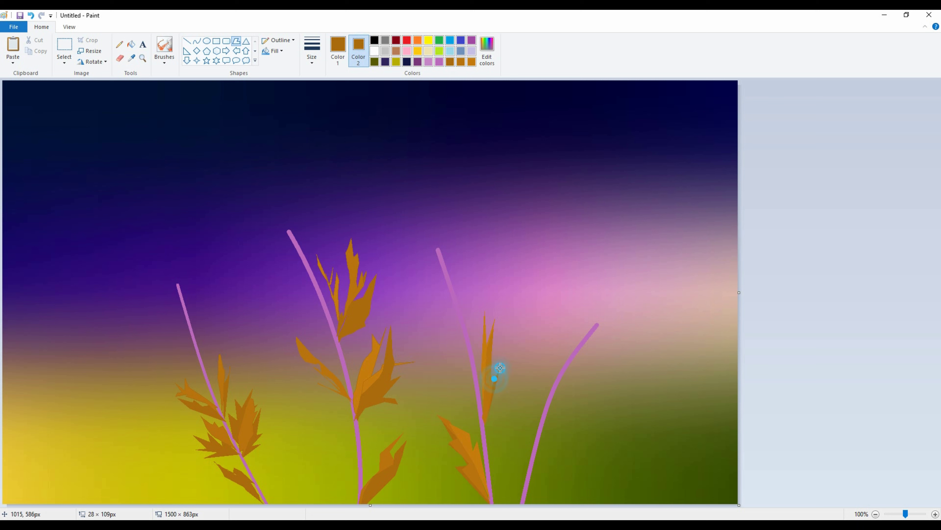
{"action": "left_click", "coordinate": [507, 359]}
{"action": "left_click", "coordinate": [523, 357]}
{"action": "left_click", "coordinate": [531, 368]}
{"action": "left_click", "coordinate": [531, 378]}
{"action": "left_click", "coordinate": [523, 366]}
{"action": "left_click", "coordinate": [514, 366]}
{"action": "left_click", "coordinate": [508, 369]}
{"action": "left_click", "coordinate": [499, 385]}
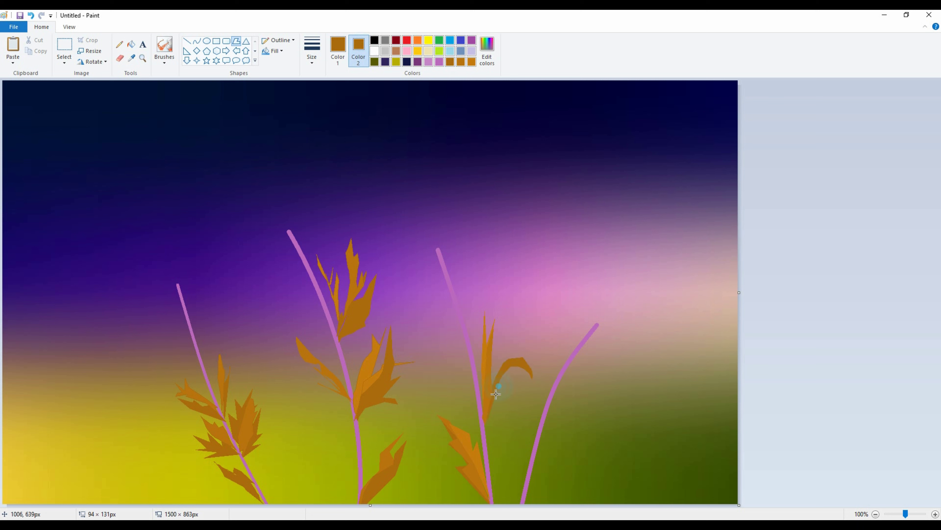
{"action": "left_click", "coordinate": [487, 419]}
Step: Draw a pointed leaf of about 141 × 184 px rising to the right from the rightmost stem's base
{"action": "left_click_drag", "start_coordinate": [533, 498], "coordinate": [566, 450]}
{"action": "left_click", "coordinate": [582, 426]}
{"action": "left_click", "coordinate": [569, 453]}
{"action": "left_click", "coordinate": [565, 469]}
{"action": "left_click", "coordinate": [571, 469]}
{"action": "left_click", "coordinate": [525, 504]}
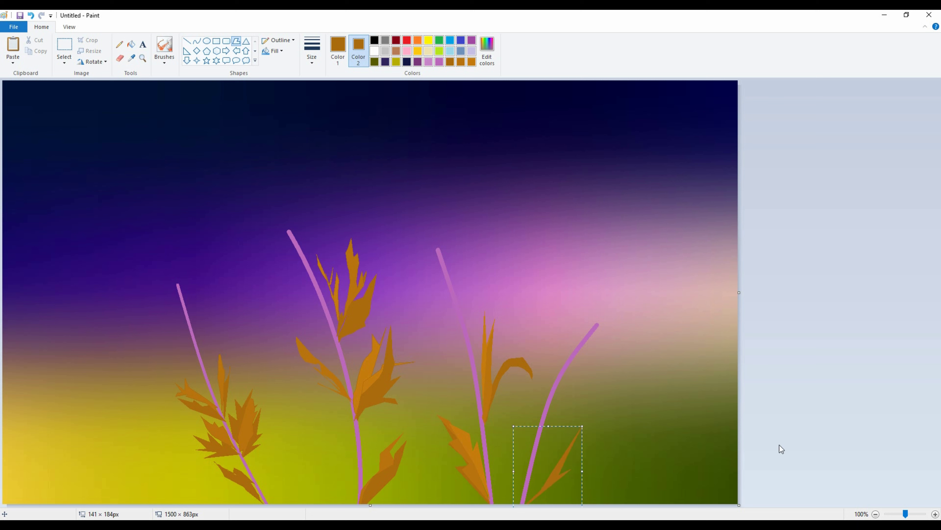
{"action": "left_click", "coordinate": [522, 506]}
Step: Draw a narrow pointed leaf leaning left from the rightmost stem's base
{"action": "left_click_drag", "start_coordinate": [519, 495], "coordinate": [503, 404]}
{"action": "left_click", "coordinate": [518, 447]}
{"action": "left_click", "coordinate": [517, 419]}
{"action": "mouse_move", "coordinate": [526, 477]}
{"action": "left_mouse_down"}
{"action": "mouse_move", "coordinate": [526, 518]}
{"action": "mouse_move", "coordinate": [520, 498]}
{"action": "left_mouse_up"}
{"action": "left_click", "coordinate": [911, 451]}
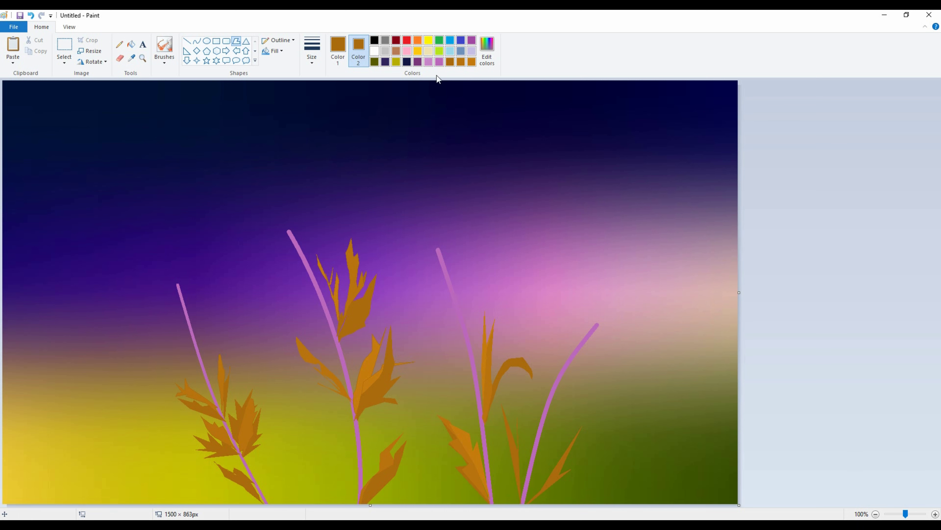
Step: Set Color 1 to the stem's purple and draw a curved side branch to the right of the second stem's lower part
{"action": "left_click", "coordinate": [439, 61]}
{"action": "left_click_drag", "start_coordinate": [411, 389], "coordinate": [361, 469]}
{"action": "left_click", "coordinate": [438, 63]}
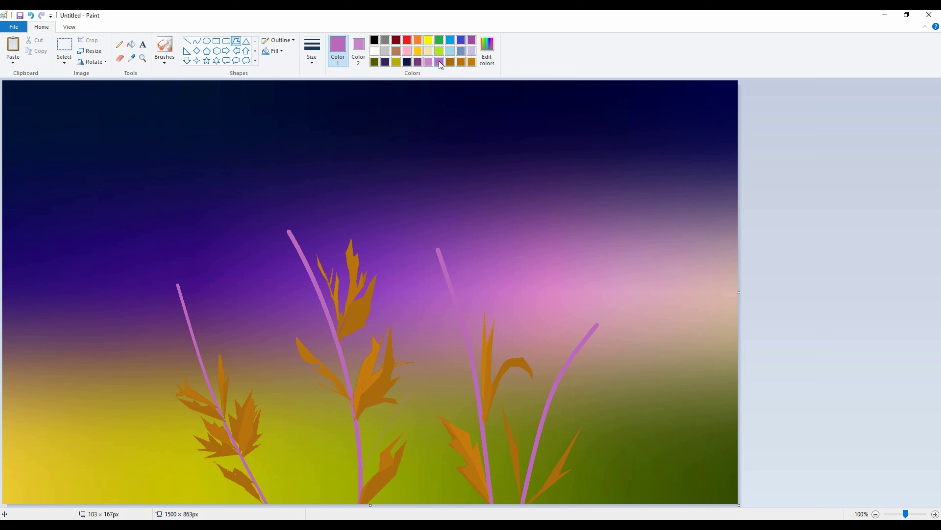
{"action": "left_click", "coordinate": [197, 41]}
{"action": "left_click_drag", "start_coordinate": [361, 475], "coordinate": [400, 409]}
{"action": "left_click_drag", "start_coordinate": [370, 439], "coordinate": [373, 444]}
{"action": "left_click", "coordinate": [302, 407]}
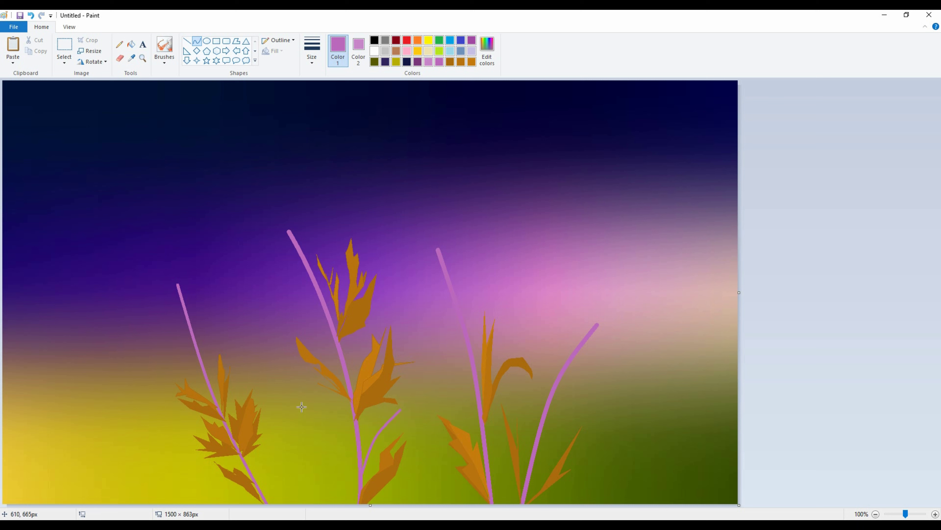
Step: Draw a matching purple curved branch of about 128 × 168 px on the left side of the second stem's lower part
{"action": "left_click_drag", "start_coordinate": [298, 391], "coordinate": [360, 473]}
{"action": "left_click_drag", "start_coordinate": [343, 438], "coordinate": [335, 410]}
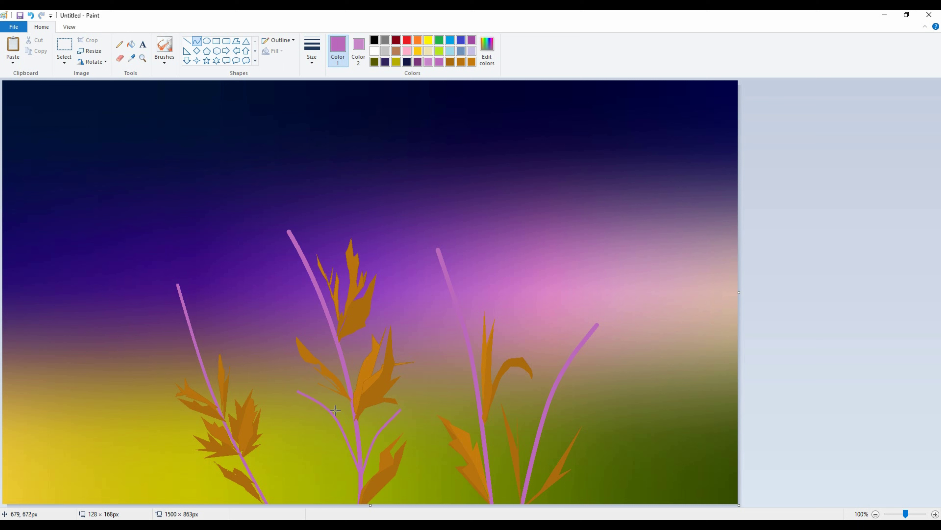
{"action": "left_click", "coordinate": [355, 439]}
{"action": "left_click", "coordinate": [827, 424]}
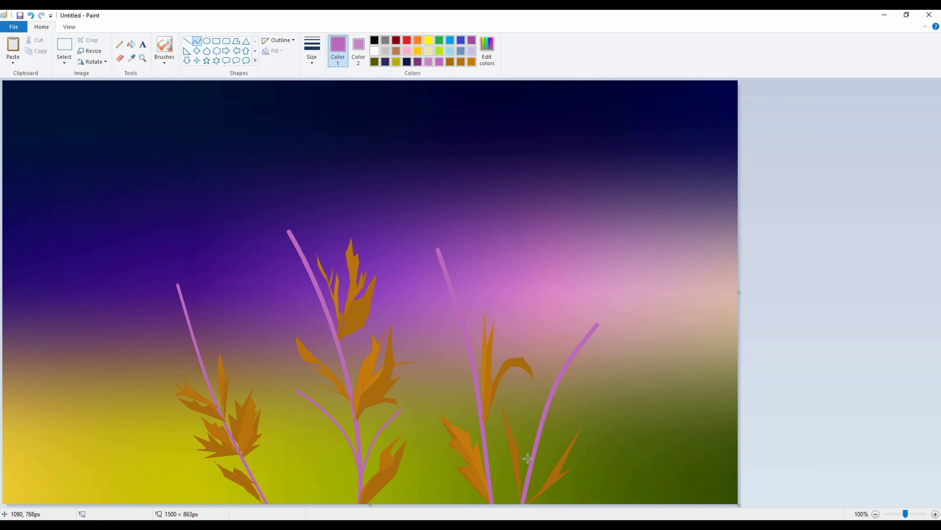
Step: Draw two short purple curved branches forking from the upper part of the rightmost stem
{"action": "left_click_drag", "start_coordinate": [556, 356], "coordinate": [550, 394]}
{"action": "left_click", "coordinate": [556, 371]}
{"action": "left_click", "coordinate": [554, 372]}
{"action": "left_click", "coordinate": [595, 358]}
{"action": "left_click_drag", "start_coordinate": [586, 355], "coordinate": [578, 362]}
Step: Draw a purple curved branch rising from the rightmost stem's base, bending toward the right
{"action": "left_click_drag", "start_coordinate": [569, 418], "coordinate": [525, 503]}
{"action": "left_click_drag", "start_coordinate": [548, 459], "coordinate": [556, 458]}
{"action": "left_click", "coordinate": [595, 437]}
Step: Draw a slender purple curved branch rising from the third stem's base on its right side
{"action": "left_click_drag", "start_coordinate": [492, 503], "coordinate": [512, 406]}
{"action": "left_click", "coordinate": [500, 435]}
{"action": "left_click", "coordinate": [923, 323]}
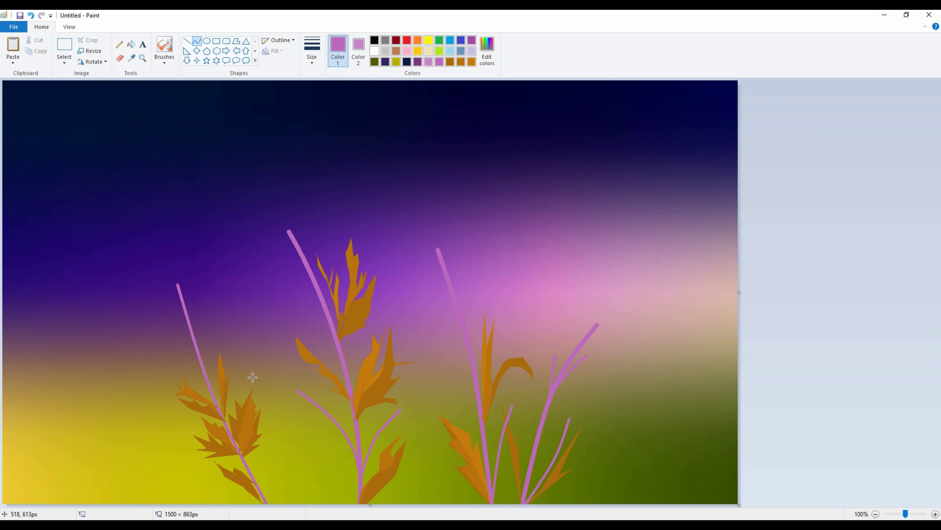
Step: Draw a short, nearly upright purple branch at the base of the leftmost stem
{"action": "left_click_drag", "start_coordinate": [265, 439], "coordinate": [265, 503]}
{"action": "left_click_drag", "start_coordinate": [264, 463], "coordinate": [270, 474]}
{"action": "left_click", "coordinate": [935, 479]}
Step: Darken Color 1 to RGB 179, 77, 179 and airbrush a round flower head on the leftmost stem's short branch
{"action": "left_click", "coordinate": [486, 51]}
{"action": "left_click", "coordinate": [568, 261]}
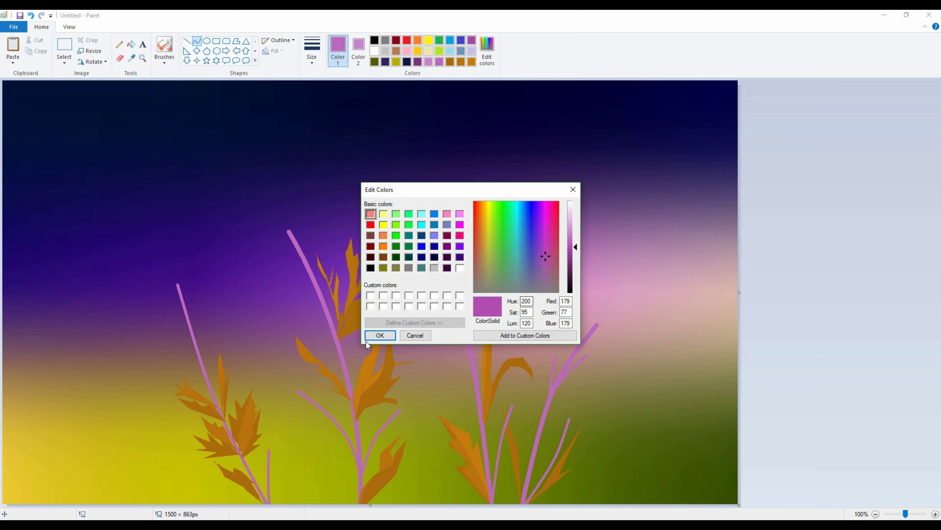
{"action": "left_click", "coordinate": [380, 335]}
{"action": "left_click", "coordinate": [164, 61]}
{"action": "left_click", "coordinate": [166, 97]}
{"action": "left_click", "coordinate": [268, 451]}
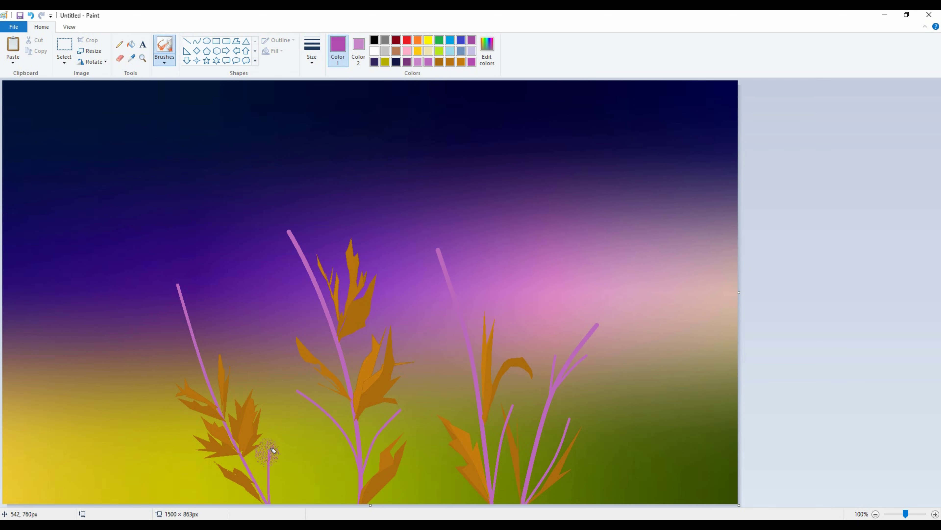
Step: Shade the short branch's flower head with progressively lighter purples and rose highlights
{"action": "left_click", "coordinate": [430, 61]}
{"action": "left_click", "coordinate": [274, 447]}
{"action": "left_click", "coordinate": [417, 63]}
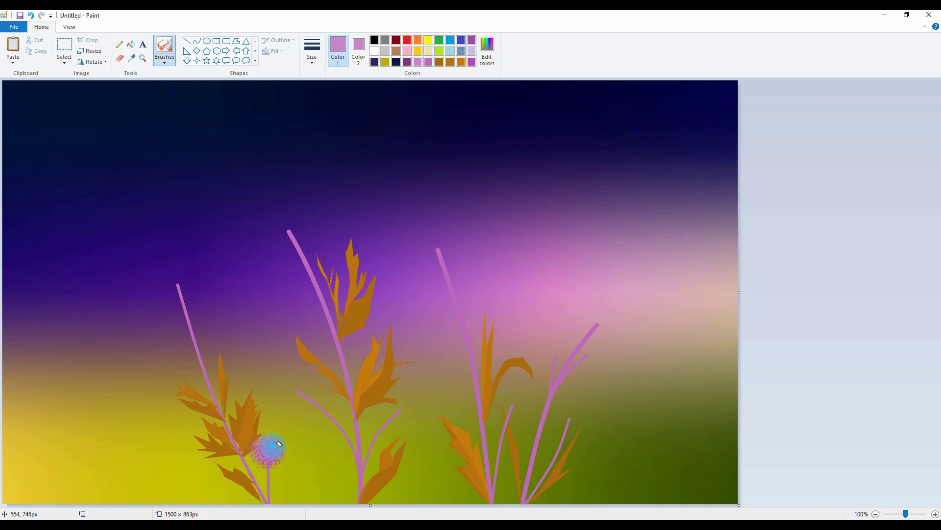
{"action": "left_click", "coordinate": [407, 50]}
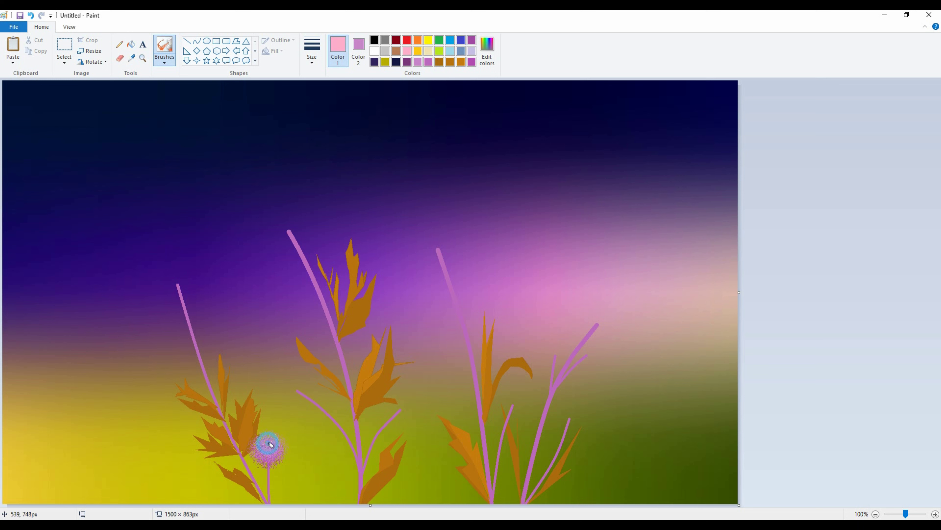
Step: Airbrush a round dark purple flower head on the second stem's left branch and layer lighter purples over it
{"action": "left_click", "coordinate": [472, 62]}
{"action": "left_click", "coordinate": [304, 393]}
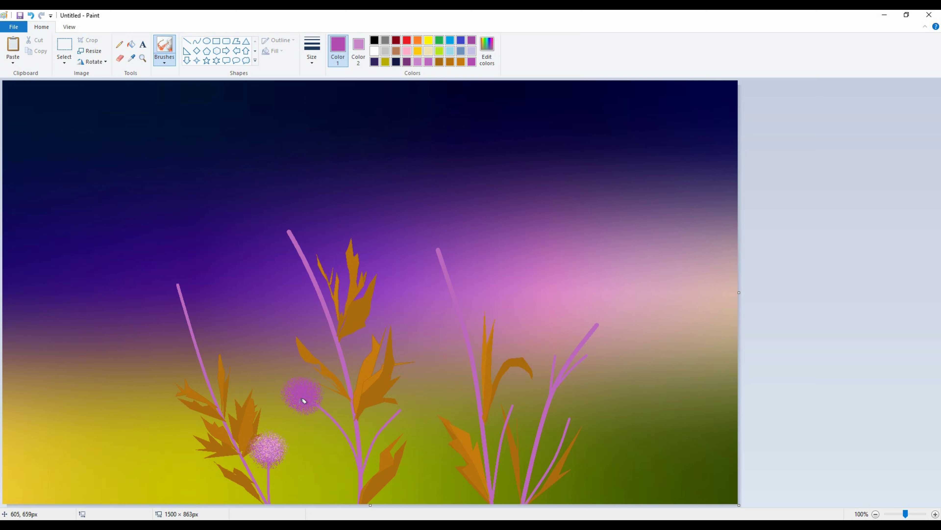
{"action": "left_click", "coordinate": [429, 62]}
{"action": "left_click", "coordinate": [299, 397]}
{"action": "left_click", "coordinate": [428, 62]}
{"action": "left_click", "coordinate": [301, 388]}
{"action": "left_click", "coordinate": [291, 393]}
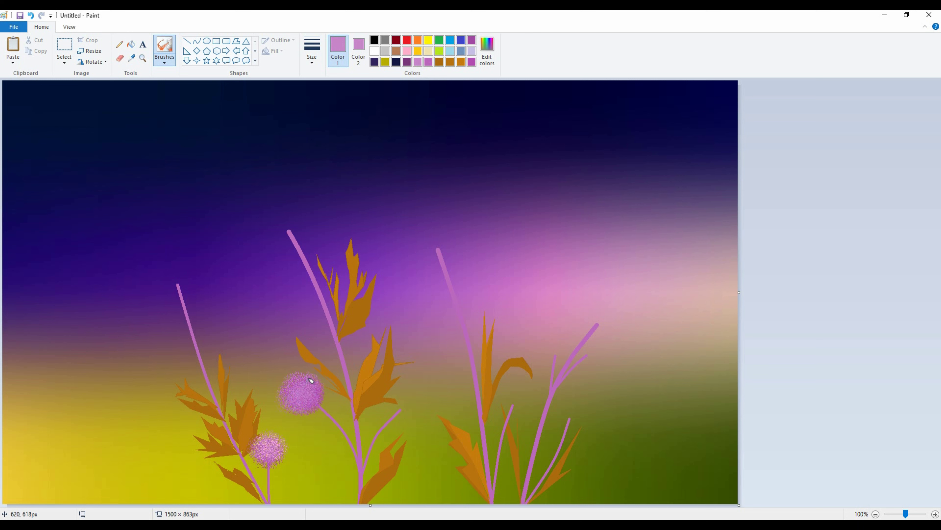
Step: Airbrush a round dark purple flower head on the tip of the second stem's right branch
{"action": "left_click", "coordinate": [460, 51]}
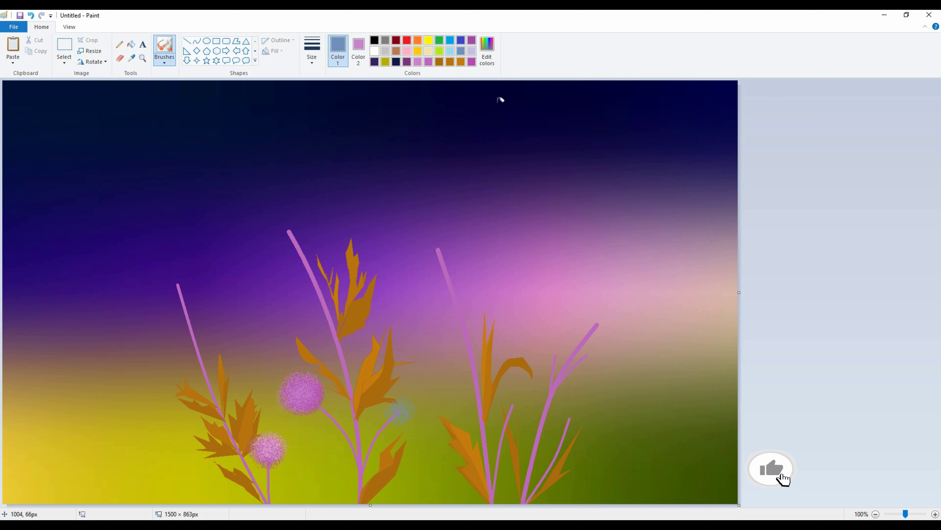
{"action": "left_click", "coordinate": [471, 40]}
{"action": "left_click", "coordinate": [402, 408]}
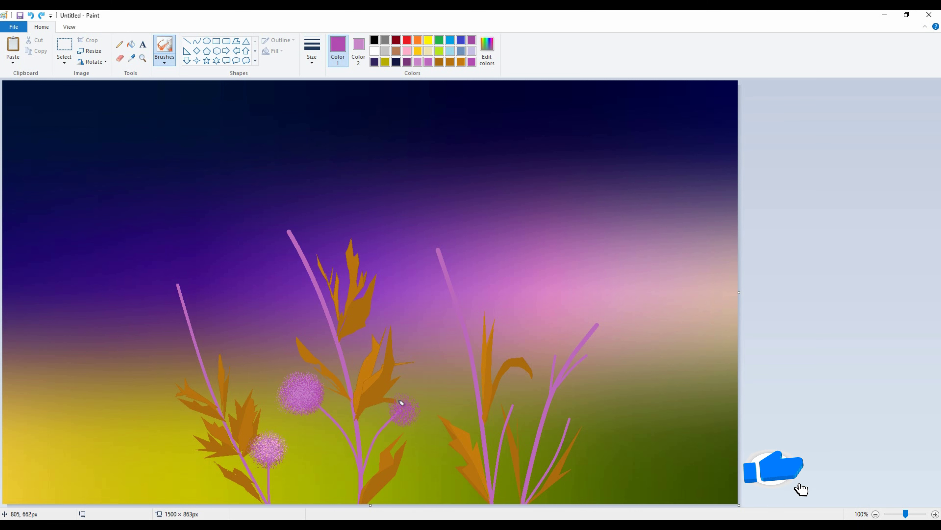
{"action": "left_click", "coordinate": [409, 407]}
Step: Airbrush dark purple flower heads on the third and rightmost stems' branches, the rightmost and leftmost stem tips, and midway up the leftmost stem
{"action": "left_click", "coordinate": [515, 402]}
{"action": "left_click", "coordinate": [514, 404]}
{"action": "left_click", "coordinate": [573, 417]}
{"action": "left_click", "coordinate": [570, 418]}
{"action": "left_click", "coordinate": [587, 356]}
{"action": "left_click", "coordinate": [586, 357]}
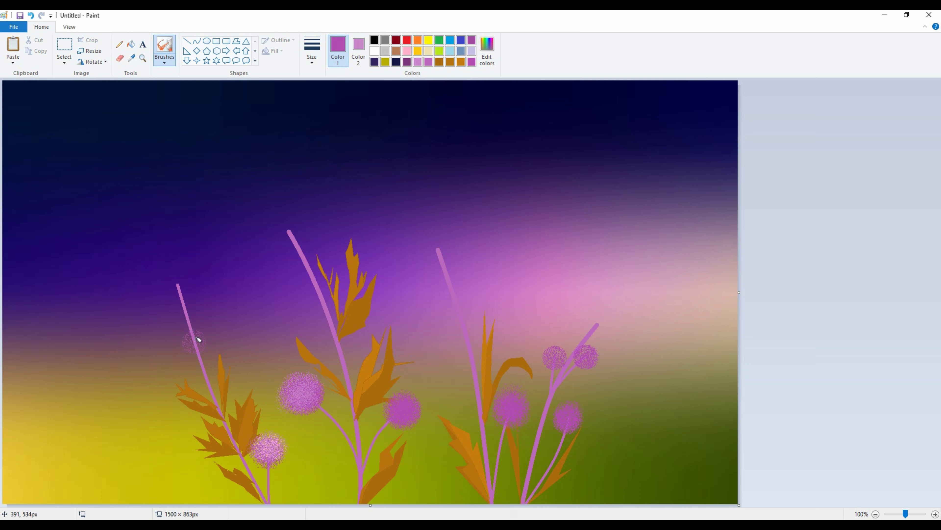
{"action": "mouse_move", "coordinate": [177, 274]}
{"action": "left_mouse_down"}
{"action": "mouse_move", "coordinate": [160, 262]}
{"action": "mouse_move", "coordinate": [175, 254]}
{"action": "mouse_move", "coordinate": [187, 263]}
{"action": "mouse_move", "coordinate": [166, 280]}
{"action": "mouse_move", "coordinate": [157, 267]}
{"action": "mouse_move", "coordinate": [182, 273]}
{"action": "left_mouse_up"}
{"action": "mouse_move", "coordinate": [600, 318]}
{"action": "left_mouse_down"}
{"action": "mouse_move", "coordinate": [594, 311]}
{"action": "mouse_move", "coordinate": [612, 316]}
{"action": "left_mouse_up"}
Step: Shade the dark purple flower heads on the branches and the leftmost stem with lighter purple spray
{"action": "left_click", "coordinate": [429, 61]}
{"action": "left_click_drag", "start_coordinate": [587, 357], "coordinate": [585, 355]}
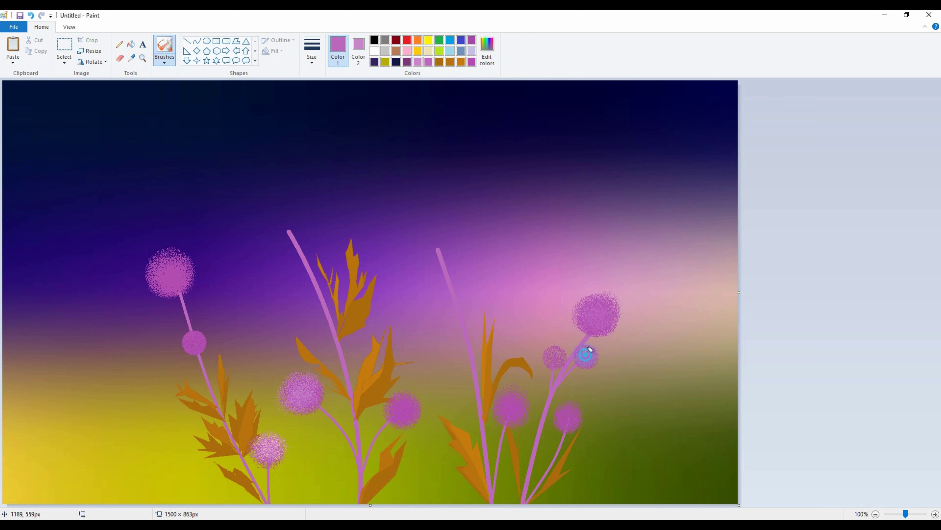
{"action": "left_click_drag", "start_coordinate": [566, 410], "coordinate": [566, 413]}
{"action": "left_click_drag", "start_coordinate": [513, 399], "coordinate": [512, 407]}
{"action": "mouse_move", "coordinate": [396, 404]}
{"action": "left_mouse_down"}
{"action": "mouse_move", "coordinate": [406, 394]}
{"action": "mouse_move", "coordinate": [400, 402]}
{"action": "left_mouse_up"}
{"action": "left_click_drag", "start_coordinate": [195, 331], "coordinate": [200, 336]}
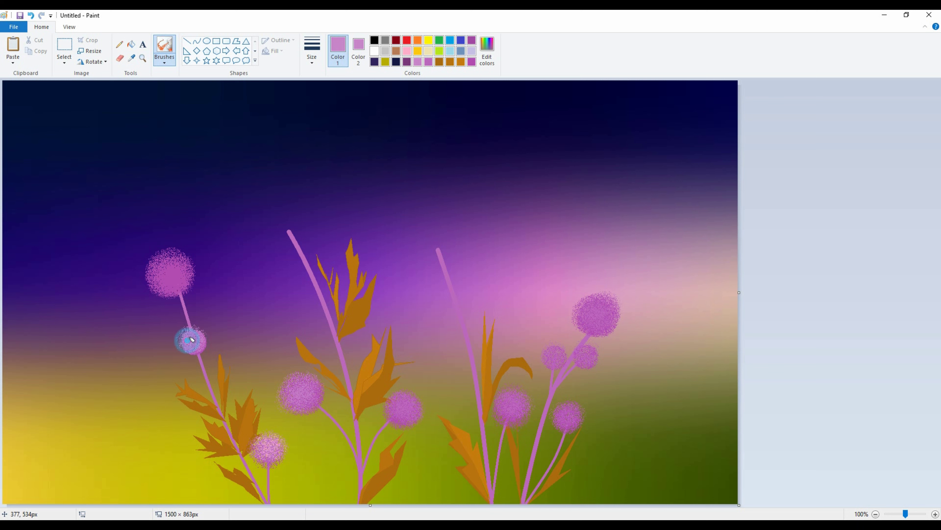
{"action": "left_click_drag", "start_coordinate": [196, 334], "coordinate": [194, 334]}
{"action": "mouse_move", "coordinate": [194, 256]}
{"action": "left_mouse_down"}
{"action": "mouse_move", "coordinate": [161, 264]}
{"action": "mouse_move", "coordinate": [175, 276]}
{"action": "left_mouse_up"}
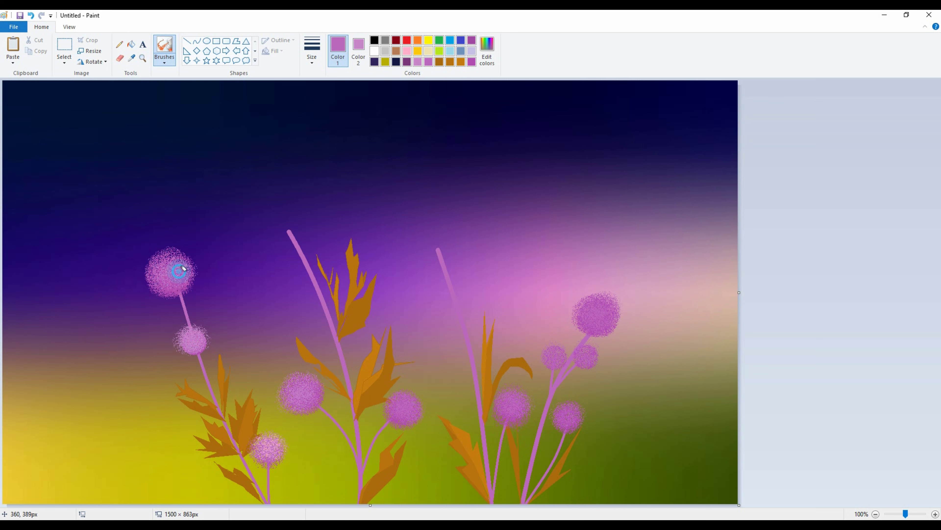
Step: Spray rose highlights over the purple flower heads, most densely on the leftmost stem's top flower
{"action": "left_click", "coordinate": [407, 51]}
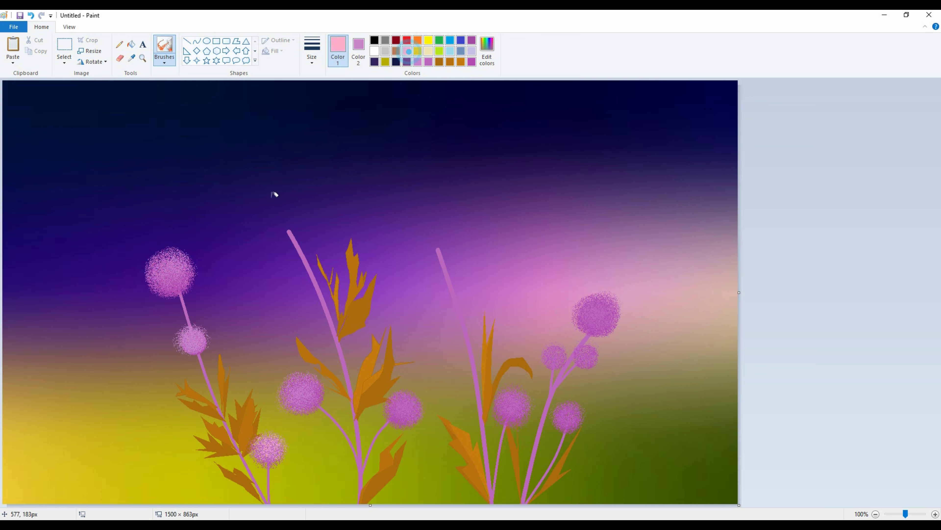
{"action": "left_click_drag", "start_coordinate": [176, 262], "coordinate": [163, 266]}
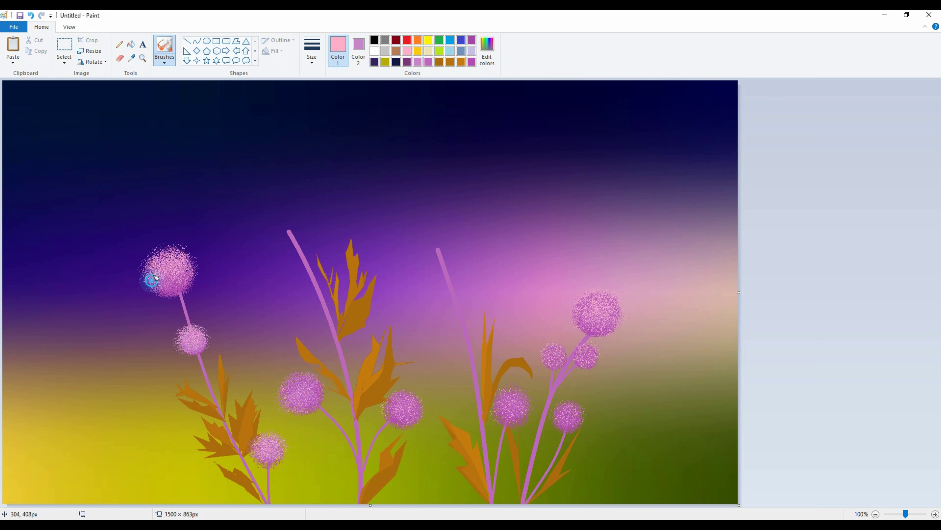
{"action": "left_click", "coordinate": [161, 255]}
{"action": "left_click", "coordinate": [150, 277]}
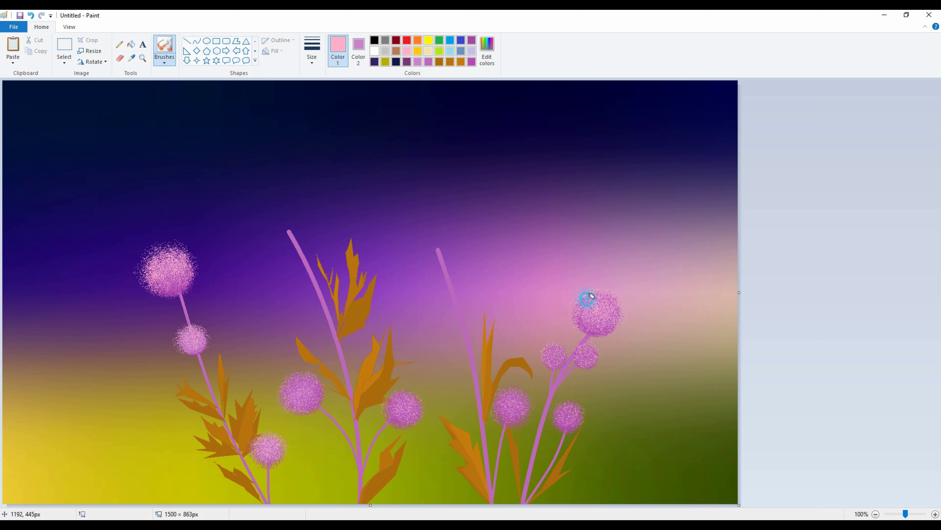
Step: Mix light gray shades for Color 1 by gradually lowering the luminance of white
{"action": "left_click", "coordinate": [374, 51]}
{"action": "left_click", "coordinate": [484, 50]}
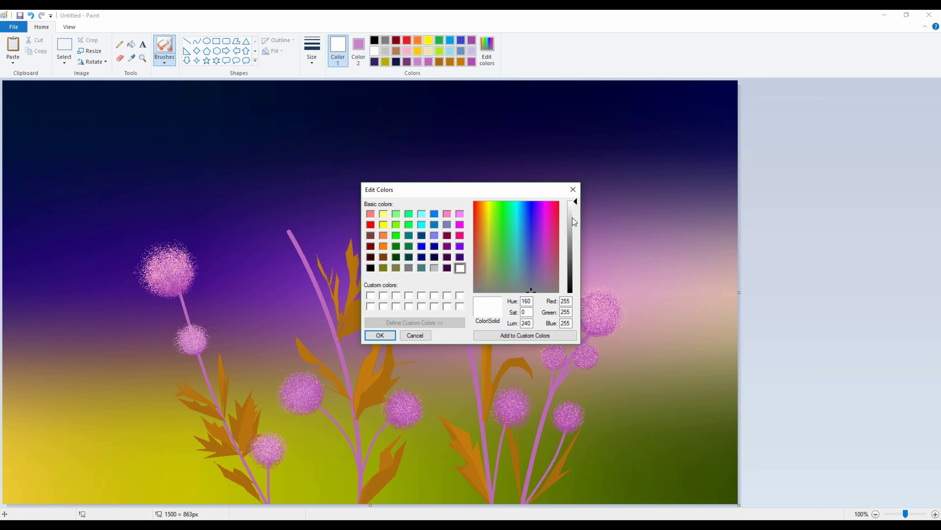
{"action": "left_click", "coordinate": [571, 217]}
{"action": "left_click", "coordinate": [380, 335]}
{"action": "left_click", "coordinate": [487, 50]}
{"action": "left_click_drag", "start_coordinate": [574, 219], "coordinate": [571, 211]}
{"action": "left_click", "coordinate": [380, 335]}
{"action": "left_click", "coordinate": [487, 49]}
{"action": "left_click", "coordinate": [380, 335]}
Step: Airbrush large light gray flower heads on the tips of the second and third stems
{"action": "mouse_move", "coordinate": [287, 223]}
{"action": "left_mouse_down"}
{"action": "mouse_move", "coordinate": [299, 206]}
{"action": "mouse_move", "coordinate": [273, 231]}
{"action": "mouse_move", "coordinate": [289, 198]}
{"action": "mouse_move", "coordinate": [291, 231]}
{"action": "mouse_move", "coordinate": [263, 223]}
{"action": "mouse_move", "coordinate": [276, 199]}
{"action": "mouse_move", "coordinate": [302, 219]}
{"action": "mouse_move", "coordinate": [266, 217]}
{"action": "mouse_move", "coordinate": [291, 194]}
{"action": "mouse_move", "coordinate": [306, 222]}
{"action": "mouse_move", "coordinate": [285, 223]}
{"action": "left_mouse_up"}
{"action": "mouse_move", "coordinate": [441, 245]}
{"action": "left_mouse_down"}
{"action": "mouse_move", "coordinate": [426, 228]}
{"action": "mouse_move", "coordinate": [432, 216]}
{"action": "mouse_move", "coordinate": [441, 237]}
{"action": "mouse_move", "coordinate": [432, 239]}
{"action": "mouse_move", "coordinate": [438, 217]}
{"action": "mouse_move", "coordinate": [433, 248]}
{"action": "mouse_move", "coordinate": [427, 217]}
{"action": "mouse_move", "coordinate": [444, 229]}
{"action": "mouse_move", "coordinate": [413, 223]}
{"action": "mouse_move", "coordinate": [446, 224]}
{"action": "mouse_move", "coordinate": [423, 216]}
{"action": "mouse_move", "coordinate": [439, 243]}
{"action": "mouse_move", "coordinate": [419, 213]}
{"action": "mouse_move", "coordinate": [429, 247]}
{"action": "mouse_move", "coordinate": [448, 215]}
{"action": "left_mouse_up"}
{"action": "left_click", "coordinate": [463, 63]}
{"action": "mouse_move", "coordinate": [286, 227]}
{"action": "left_mouse_down"}
{"action": "mouse_move", "coordinate": [267, 210]}
{"action": "mouse_move", "coordinate": [278, 207]}
{"action": "mouse_move", "coordinate": [267, 211]}
{"action": "mouse_move", "coordinate": [294, 200]}
{"action": "mouse_move", "coordinate": [273, 215]}
{"action": "left_mouse_up"}
Step: Shade both large gray flower heads with a darker gray and spray white highlights over them
{"action": "left_click", "coordinate": [473, 63]}
{"action": "left_click", "coordinate": [487, 52]}
{"action": "left_click", "coordinate": [573, 230]}
{"action": "left_click", "coordinate": [374, 334]}
{"action": "mouse_move", "coordinate": [437, 219]}
{"action": "left_mouse_down"}
{"action": "mouse_move", "coordinate": [424, 239]}
{"action": "mouse_move", "coordinate": [441, 244]}
{"action": "mouse_move", "coordinate": [412, 213]}
{"action": "mouse_move", "coordinate": [440, 223]}
{"action": "left_mouse_up"}
{"action": "mouse_move", "coordinate": [279, 232]}
{"action": "left_mouse_down"}
{"action": "mouse_move", "coordinate": [303, 210]}
{"action": "mouse_move", "coordinate": [289, 199]}
{"action": "mouse_move", "coordinate": [273, 224]}
{"action": "mouse_move", "coordinate": [292, 235]}
{"action": "mouse_move", "coordinate": [299, 198]}
{"action": "mouse_move", "coordinate": [257, 211]}
{"action": "mouse_move", "coordinate": [281, 211]}
{"action": "mouse_move", "coordinate": [275, 239]}
{"action": "mouse_move", "coordinate": [262, 233]}
{"action": "mouse_move", "coordinate": [300, 238]}
{"action": "left_mouse_up"}
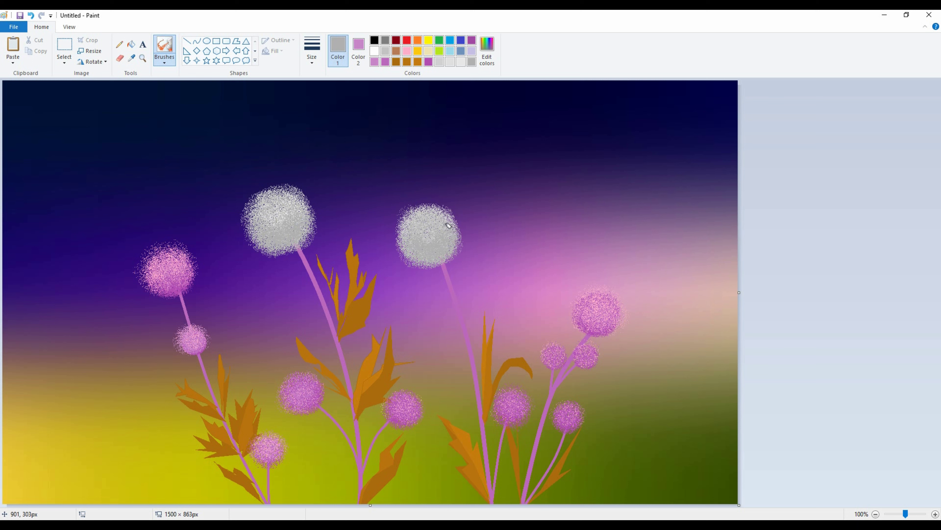
{"action": "mouse_move", "coordinate": [294, 197]}
{"action": "left_mouse_down"}
{"action": "mouse_move", "coordinate": [267, 202]}
{"action": "mouse_move", "coordinate": [274, 220]}
{"action": "mouse_move", "coordinate": [261, 228]}
{"action": "mouse_move", "coordinate": [306, 214]}
{"action": "mouse_move", "coordinate": [302, 198]}
{"action": "mouse_move", "coordinate": [264, 195]}
{"action": "mouse_move", "coordinate": [251, 237]}
{"action": "mouse_move", "coordinate": [298, 219]}
{"action": "mouse_move", "coordinate": [283, 188]}
{"action": "mouse_move", "coordinate": [254, 200]}
{"action": "mouse_move", "coordinate": [298, 218]}
{"action": "left_mouse_up"}
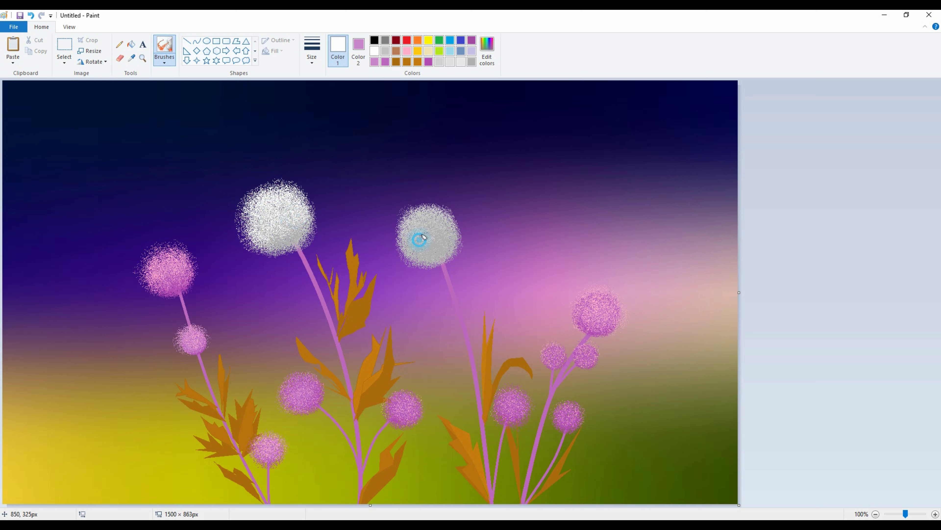
{"action": "mouse_move", "coordinate": [421, 238]}
{"action": "left_mouse_down"}
{"action": "mouse_move", "coordinate": [437, 210]}
{"action": "mouse_move", "coordinate": [452, 219]}
{"action": "mouse_move", "coordinate": [452, 233]}
{"action": "mouse_move", "coordinate": [425, 229]}
{"action": "mouse_move", "coordinate": [433, 233]}
{"action": "mouse_move", "coordinate": [407, 247]}
{"action": "mouse_move", "coordinate": [443, 217]}
{"action": "left_mouse_up"}
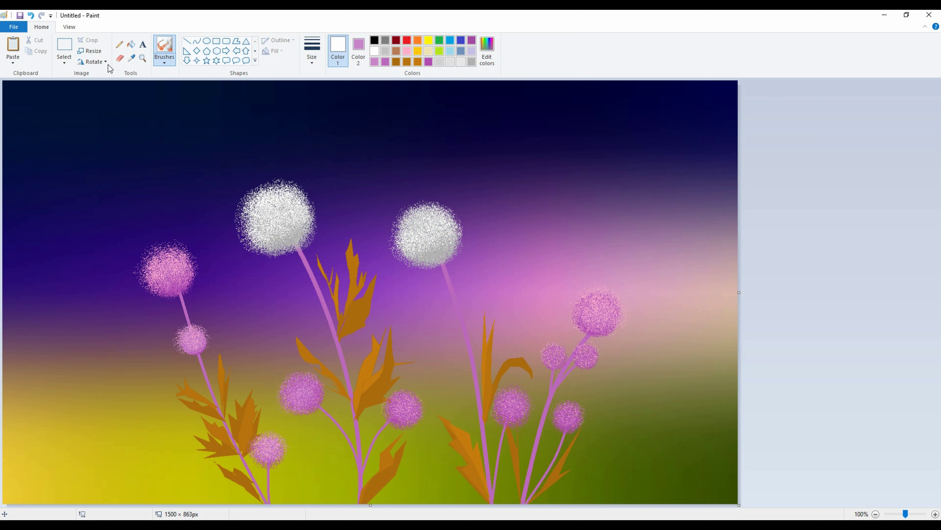
{"action": "left_click", "coordinate": [64, 60]}
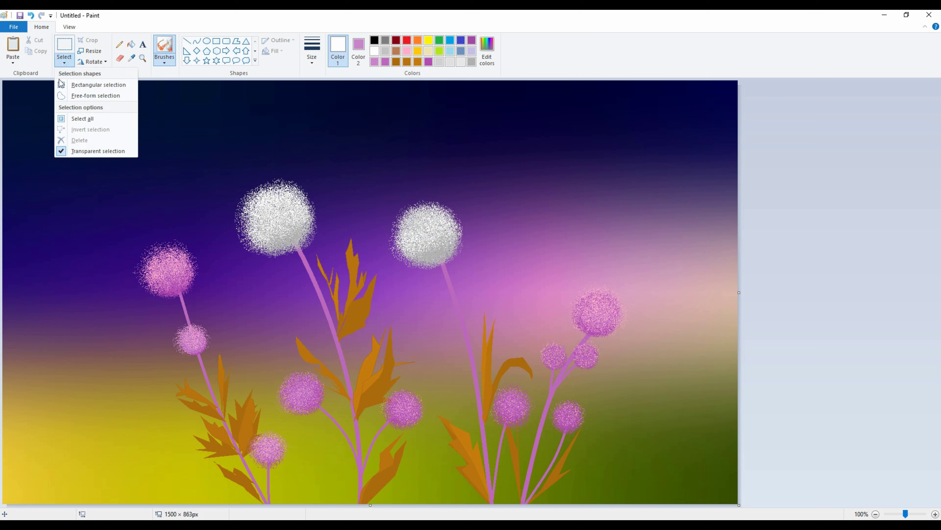
{"action": "left_click", "coordinate": [77, 91]}
{"action": "left_click_drag", "start_coordinate": [80, 175], "coordinate": [656, 504]}
{"action": "right_click", "coordinate": [478, 404]}
{"action": "left_click", "coordinate": [496, 419]}
{"action": "right_click", "coordinate": [336, 285]}
{"action": "left_click", "coordinate": [352, 311]}
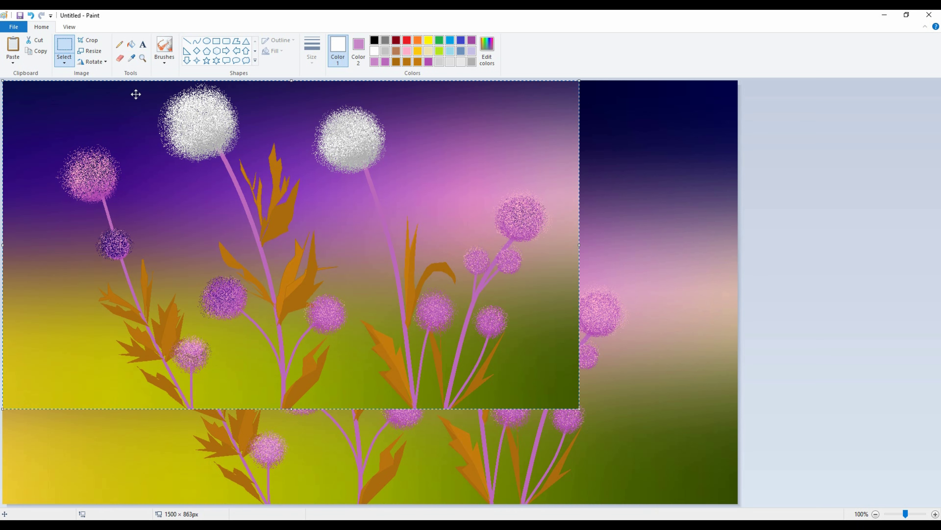
{"action": "left_click", "coordinate": [65, 60]}
{"action": "left_click", "coordinate": [56, 151]}
{"action": "left_click", "coordinate": [64, 60]}
{"action": "left_click", "coordinate": [69, 150]}
{"action": "key", "text": "ctrl+z"}
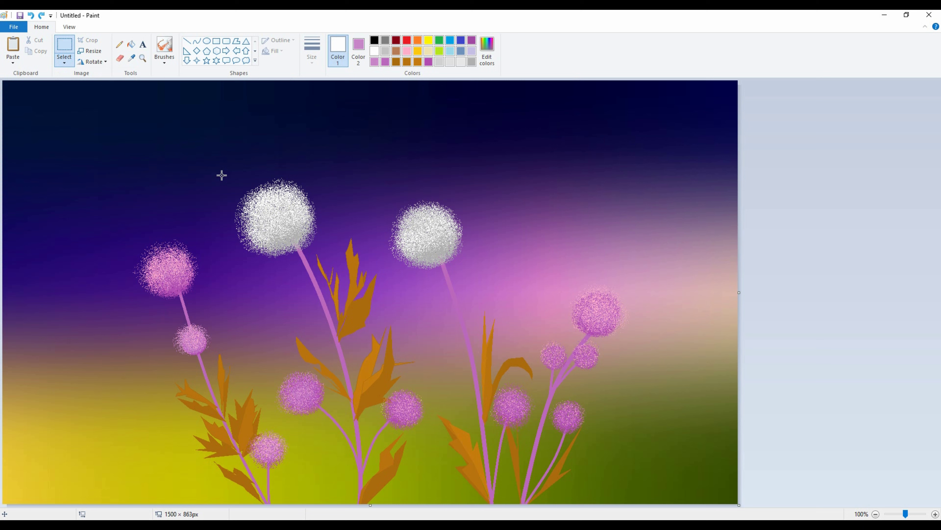
Step: Widen the canvas to 1864 px and draw a solid white circle in the added purple area
{"action": "left_click_drag", "start_coordinate": [743, 292], "coordinate": [918, 292]}
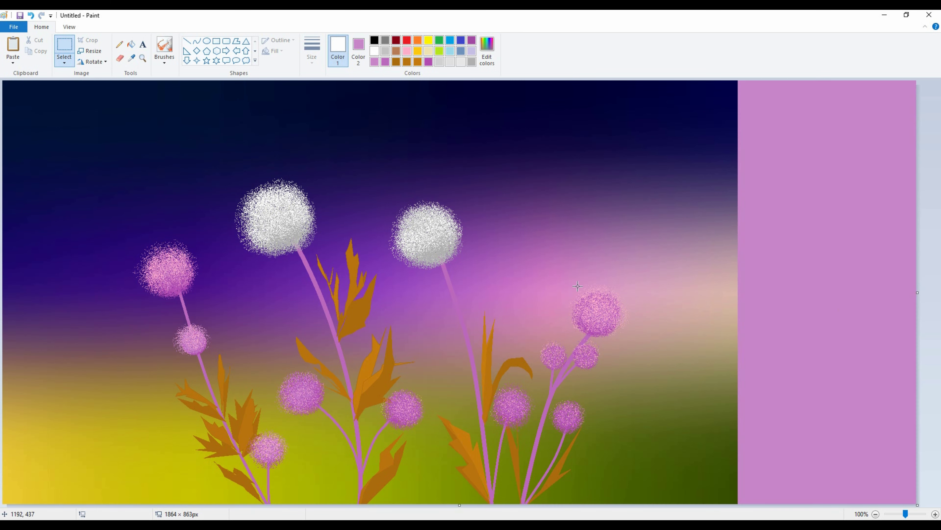
{"action": "left_click", "coordinate": [358, 52]}
{"action": "left_click", "coordinate": [375, 51]}
{"action": "left_click", "coordinate": [206, 40]}
{"action": "left_click_drag", "start_coordinate": [791, 335], "coordinate": [892, 233]}
{"action": "left_click_drag", "start_coordinate": [835, 309], "coordinate": [816, 251]}
{"action": "left_click", "coordinate": [647, 207]}
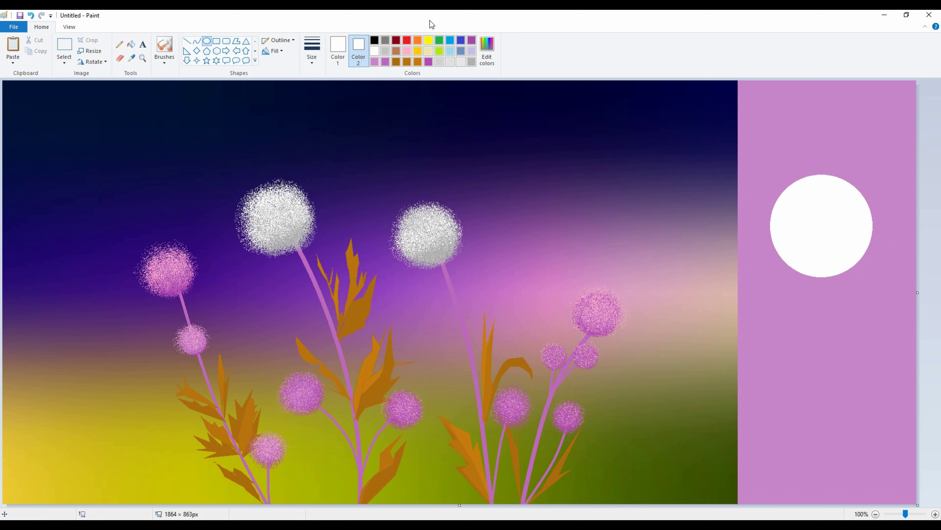
Step: Overlap the white circle's upper right with a circle of about 183 × 181 px filled in the area's purple, leaving a crescent
{"action": "left_click", "coordinate": [132, 58]}
{"action": "left_click", "coordinate": [784, 99]}
{"action": "left_click_drag", "start_coordinate": [795, 166], "coordinate": [892, 341]}
{"action": "left_click_drag", "start_coordinate": [838, 231], "coordinate": [832, 237]}
{"action": "left_click_drag", "start_coordinate": [888, 266], "coordinate": [873, 252]}
{"action": "left_click_drag", "start_coordinate": [848, 218], "coordinate": [846, 229]}
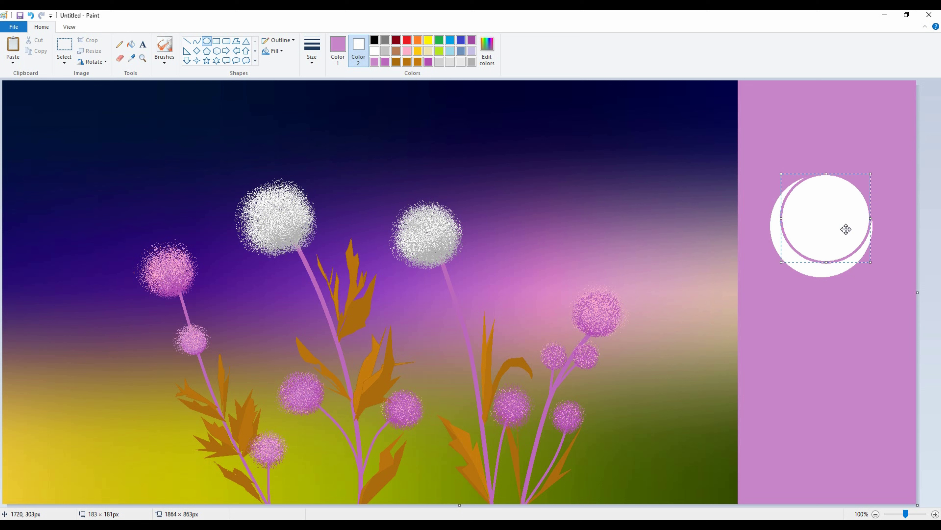
{"action": "left_click", "coordinate": [131, 43]}
{"action": "left_click", "coordinate": [828, 201]}
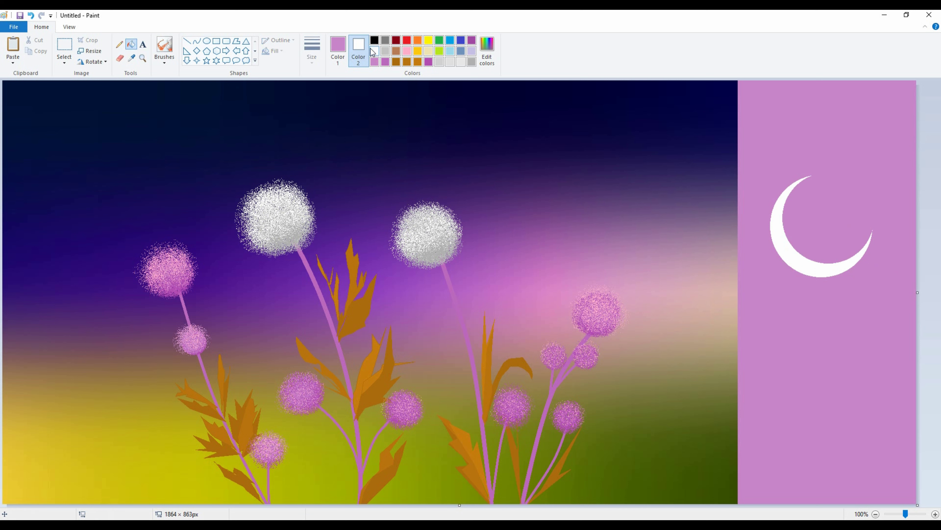
Step: Set Color 1 to white and Color 2 to the area's purple, and move the crescent into the upper-left sky
{"action": "left_click", "coordinate": [374, 50]}
{"action": "left_click", "coordinate": [65, 60]}
{"action": "left_click", "coordinate": [93, 86]}
{"action": "left_click_drag", "start_coordinate": [763, 148], "coordinate": [885, 285]}
{"action": "left_click_drag", "start_coordinate": [822, 260], "coordinate": [84, 173]}
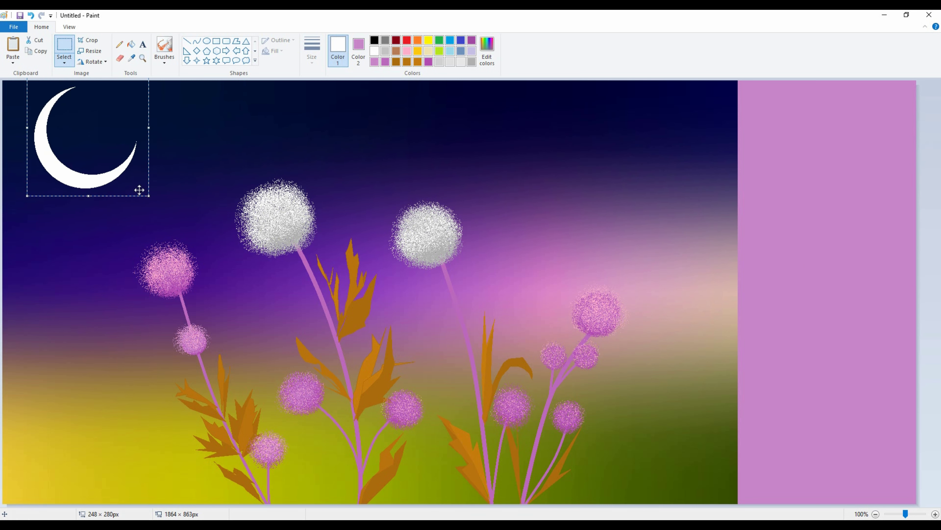
Step: Shrink the crescent selection to about 151 × 161 px in the upper-left sky and narrow the canvas to 1501 px
{"action": "left_click_drag", "start_coordinate": [149, 195], "coordinate": [102, 137]}
{"action": "left_click_drag", "start_coordinate": [74, 114], "coordinate": [75, 152]}
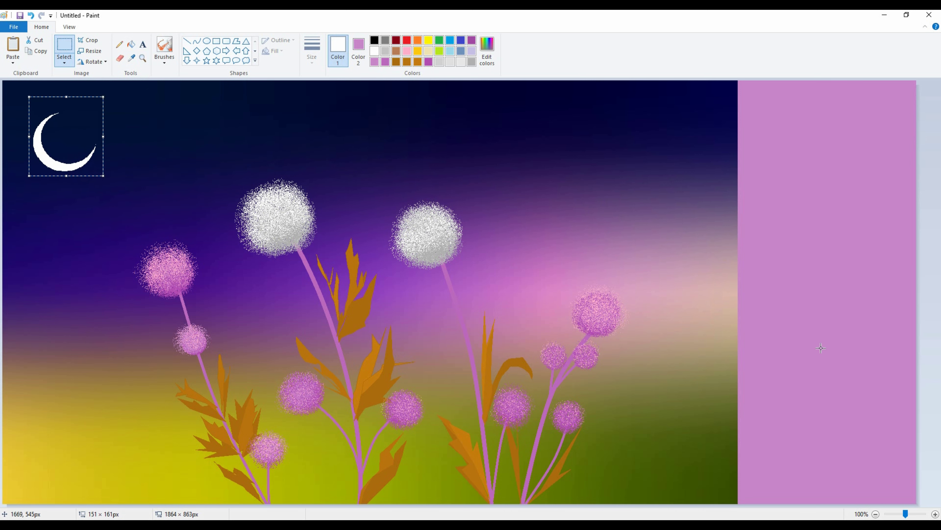
{"action": "left_click_drag", "start_coordinate": [916, 292], "coordinate": [739, 315]}
Step: Set Color 2 to white and scatter tiny white five-point stars around the crescent and across the sky
{"action": "left_click", "coordinate": [369, 50]}
{"action": "left_click", "coordinate": [373, 50]}
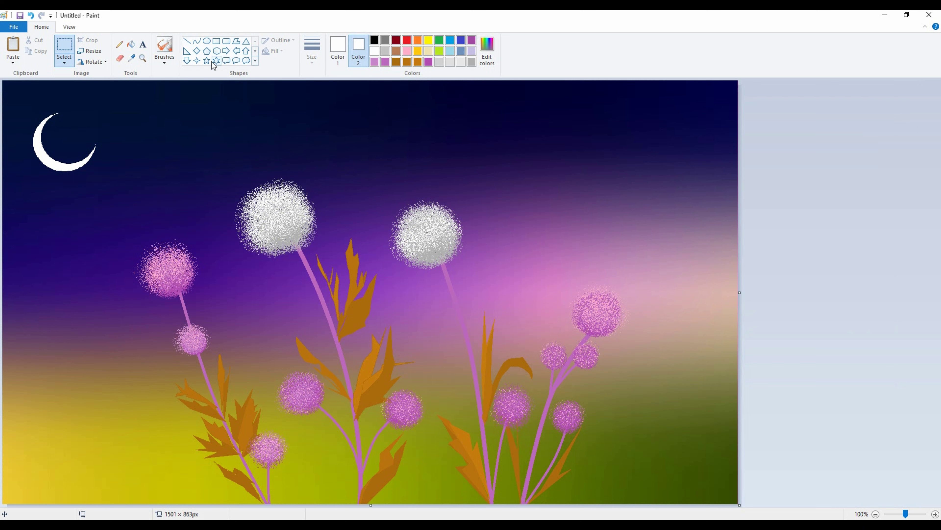
{"action": "left_click", "coordinate": [206, 61]}
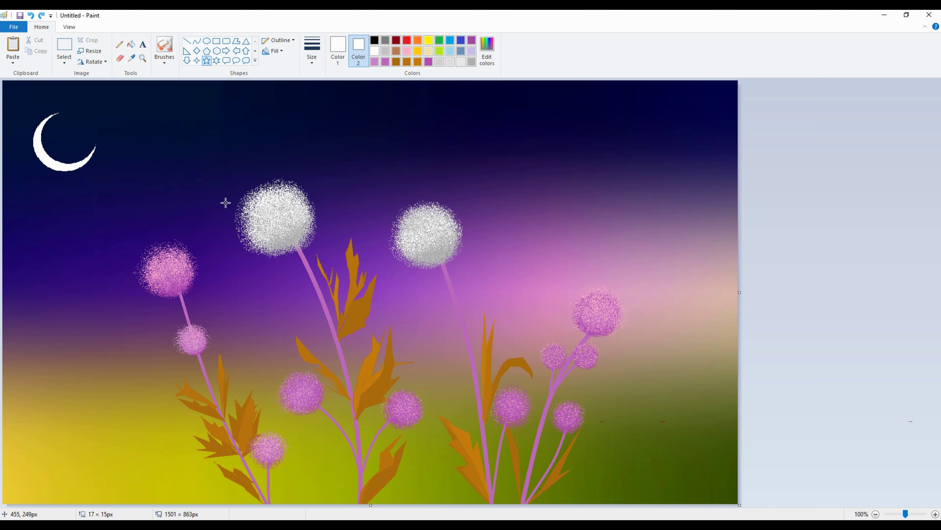
{"action": "left_click_drag", "start_coordinate": [21, 92], "coordinate": [25, 96]}
{"action": "left_click", "coordinate": [73, 90]}
{"action": "left_click_drag", "start_coordinate": [181, 163], "coordinate": [185, 167]}
{"action": "left_click_drag", "start_coordinate": [99, 122], "coordinate": [106, 129]}
{"action": "left_click", "coordinate": [189, 114]}
{"action": "left_click_drag", "start_coordinate": [637, 121], "coordinate": [638, 123]}
{"action": "left_click_drag", "start_coordinate": [473, 107], "coordinate": [476, 110]}
{"action": "left_click_drag", "start_coordinate": [316, 100], "coordinate": [317, 100]}
{"action": "left_click", "coordinate": [70, 205]}
{"action": "left_click_drag", "start_coordinate": [70, 205], "coordinate": [71, 207]}
{"action": "left_click_drag", "start_coordinate": [15, 266], "coordinate": [18, 269]}
{"action": "left_click_drag", "start_coordinate": [605, 220], "coordinate": [609, 222]}
{"action": "left_click", "coordinate": [706, 260]}
{"action": "left_click_drag", "start_coordinate": [699, 248], "coordinate": [701, 251]}
{"action": "left_click_drag", "start_coordinate": [247, 281], "coordinate": [250, 283]}
{"action": "left_click", "coordinate": [282, 284]}
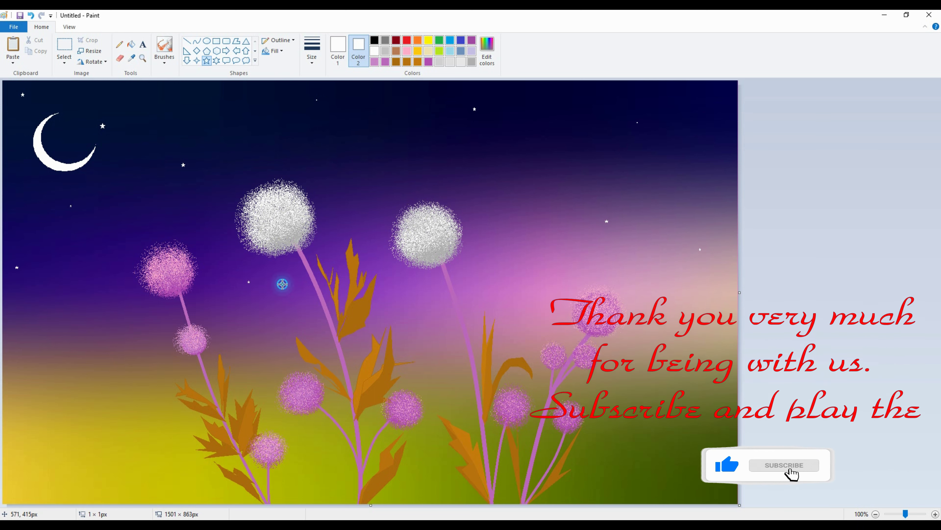